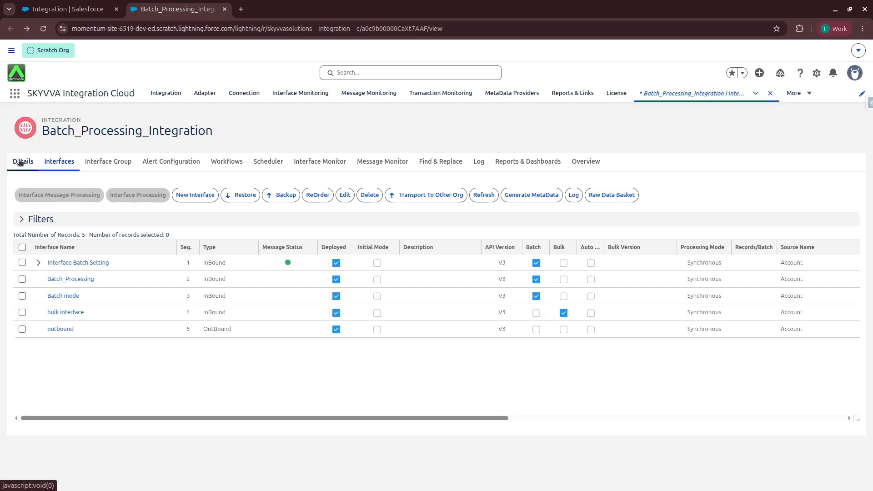
# - Open the Batch Control Board from the integration's details and review both pages of its working baskets
pyautogui.click(20, 162)
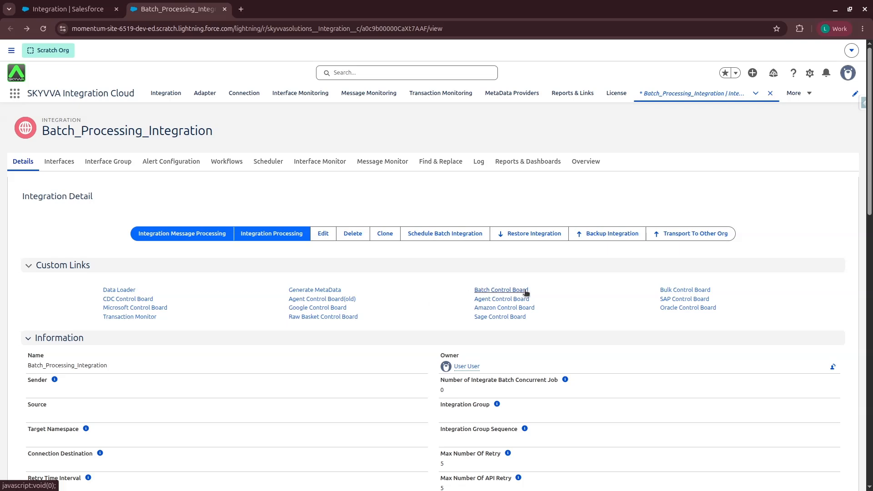
pyautogui.click(508, 291)
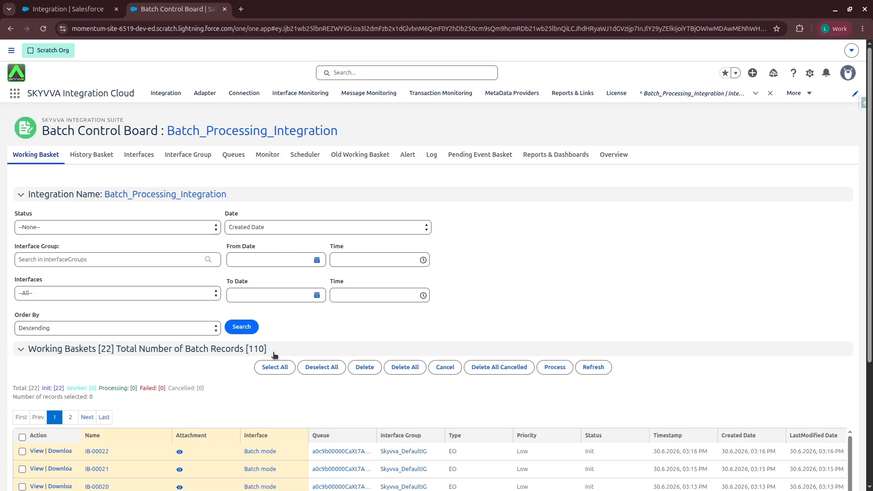
pyautogui.scroll(-2, 275, 355)
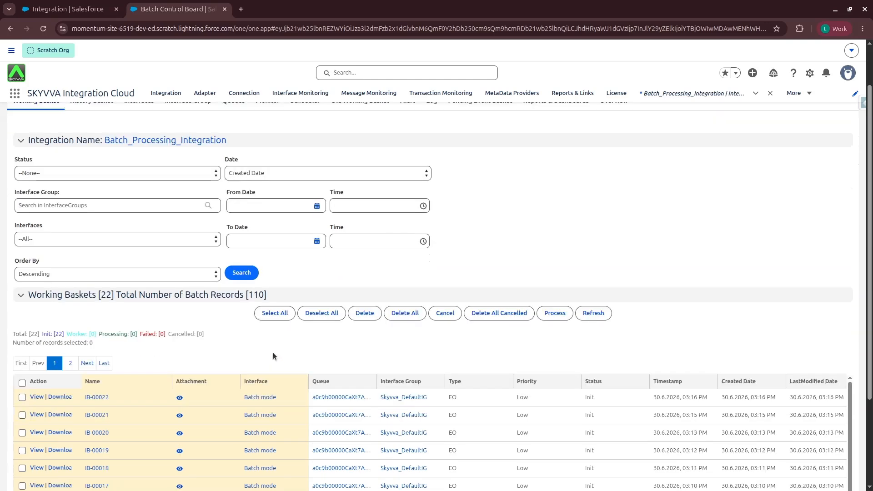
pyautogui.scroll(-2, 273, 355)
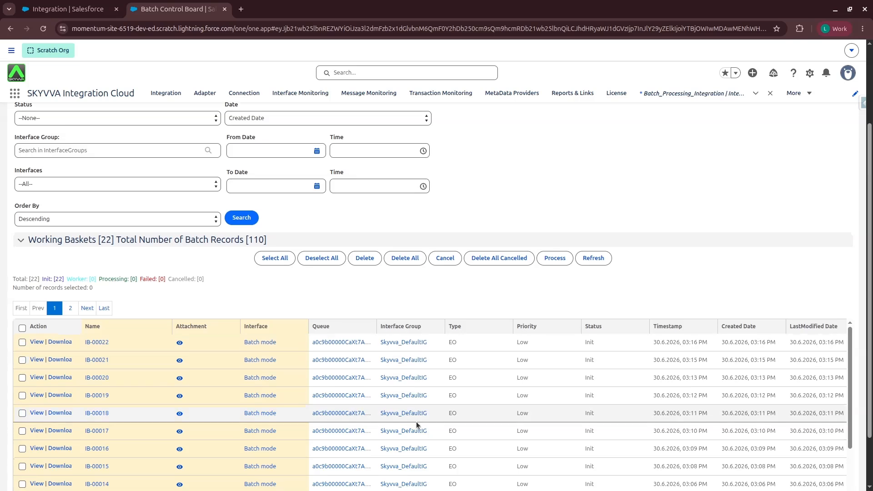
pyautogui.scroll(-2, 294, 419)
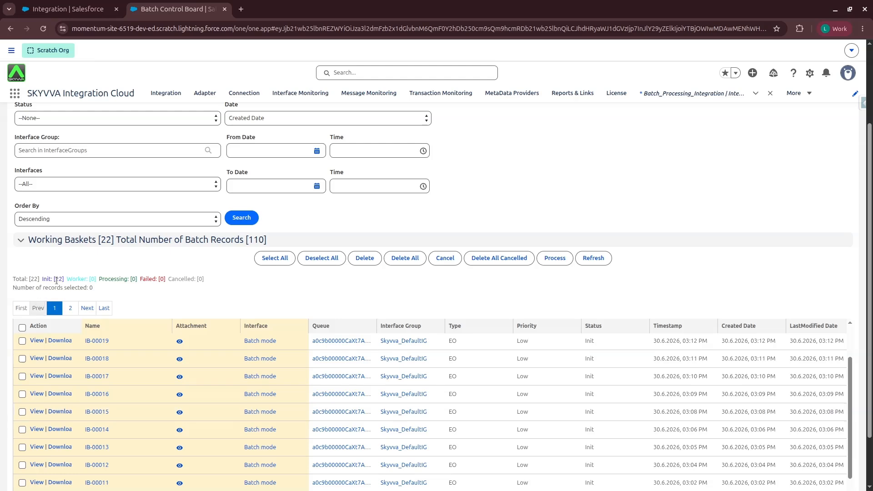
pyautogui.click(87, 308)
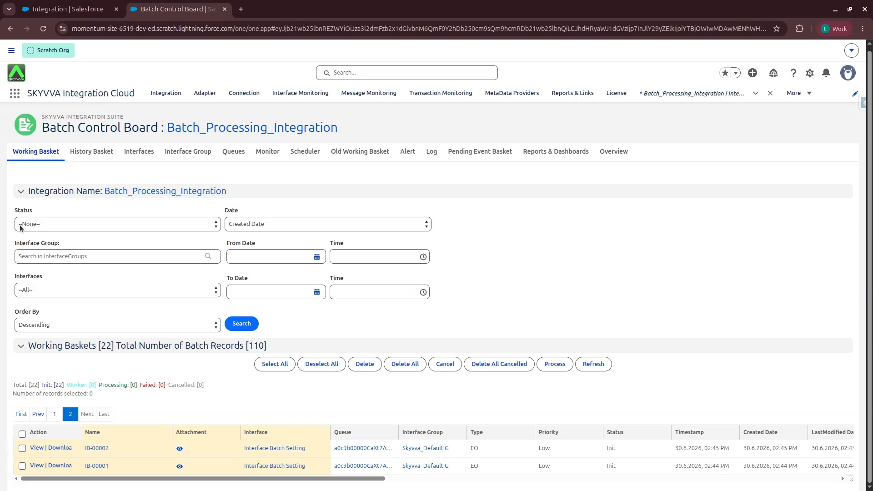
# - Set the working basket filters to status Init, interface group Skyvva_DefaultIG and interface Batch mode
pyautogui.click(85, 224)
pyautogui.click(85, 224)
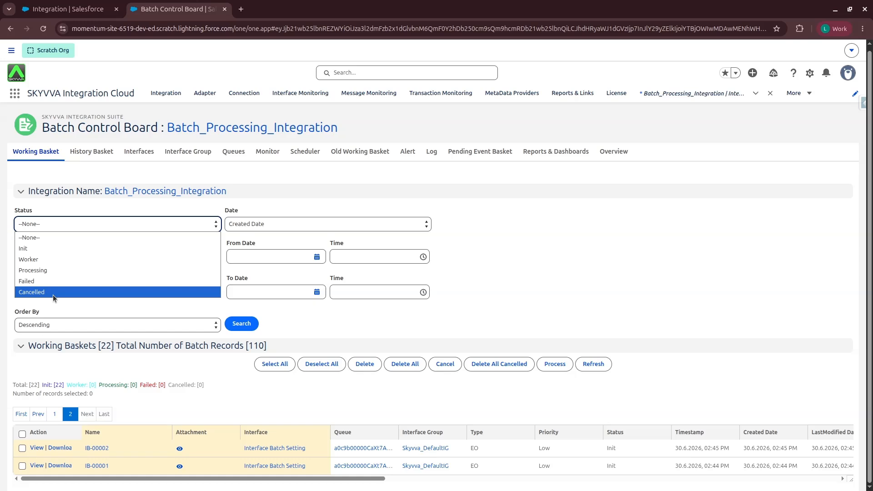
pyautogui.click(31, 249)
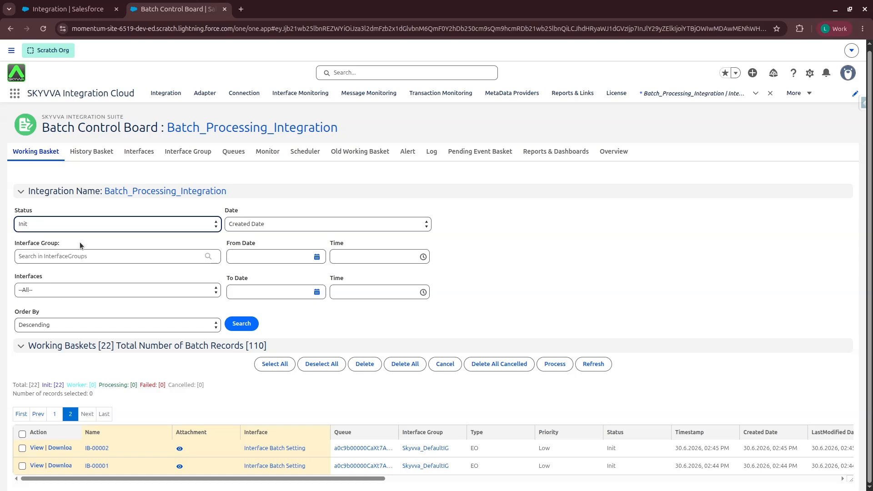
pyautogui.click(66, 256)
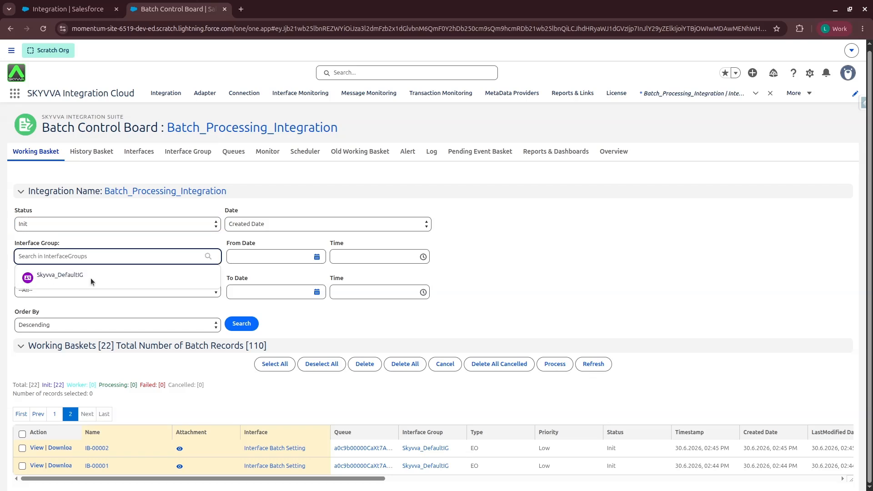
pyautogui.click(78, 274)
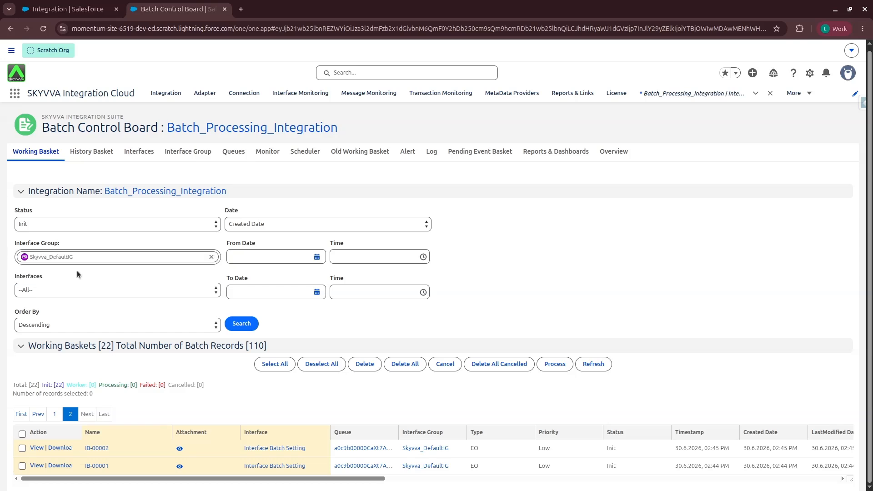
pyautogui.click(41, 289)
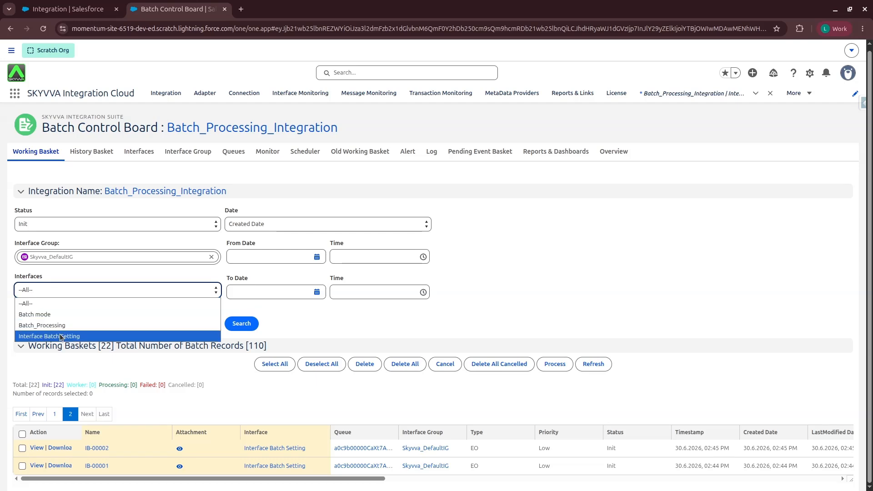
pyautogui.click(39, 314)
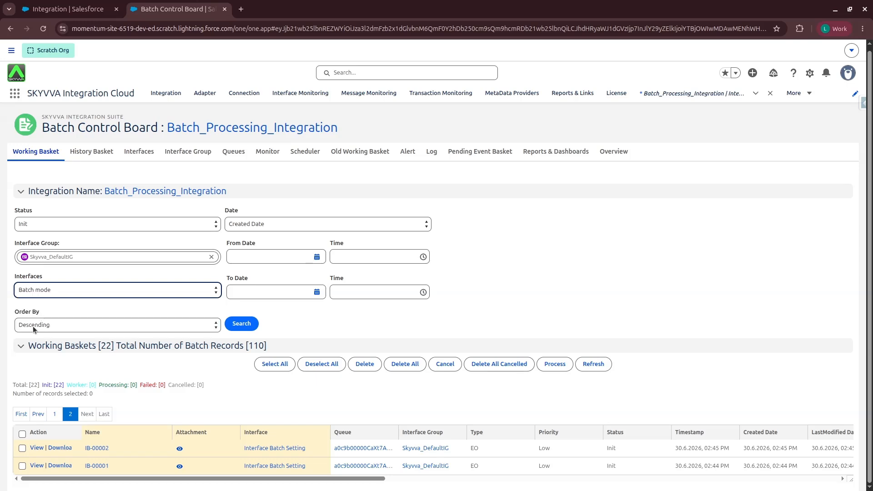
# - Keep the order Descending and the date type Created Date, and run the working basket search
pyautogui.click(33, 325)
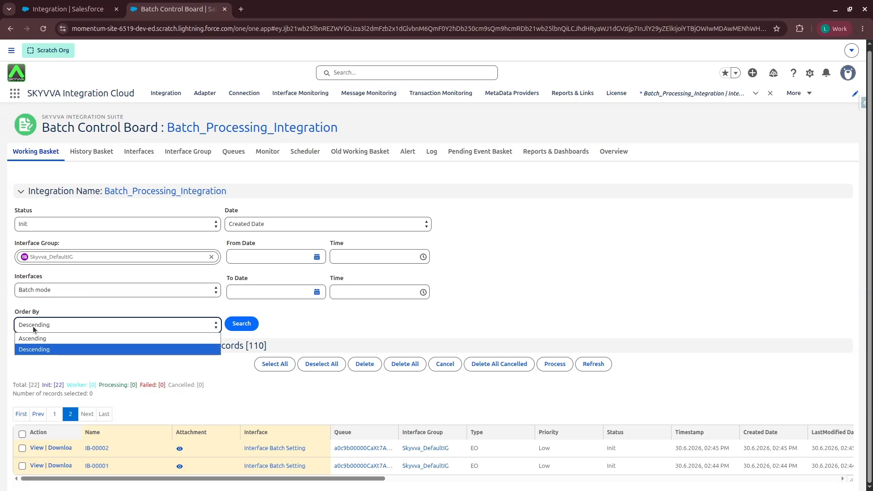
pyautogui.click(27, 350)
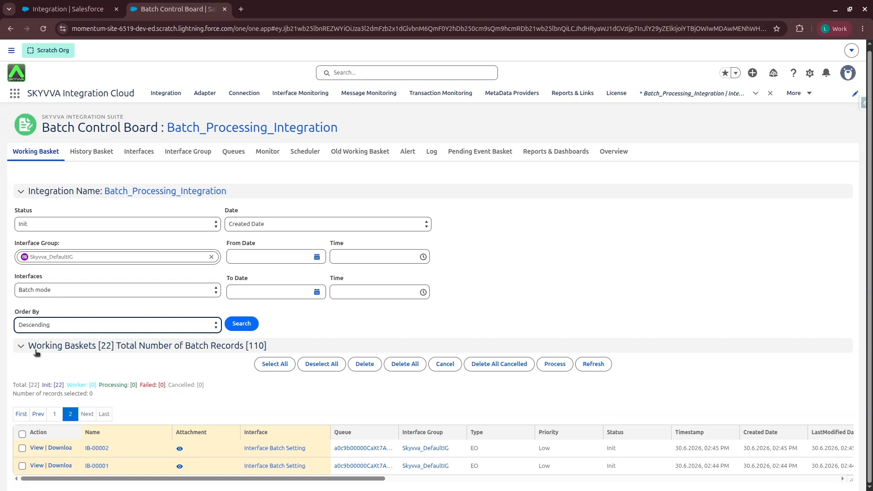
pyautogui.click(240, 226)
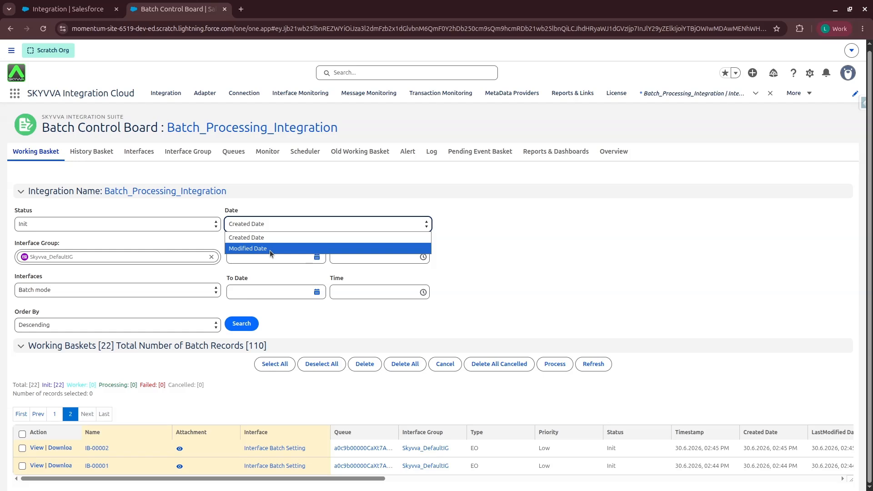
pyautogui.click(250, 239)
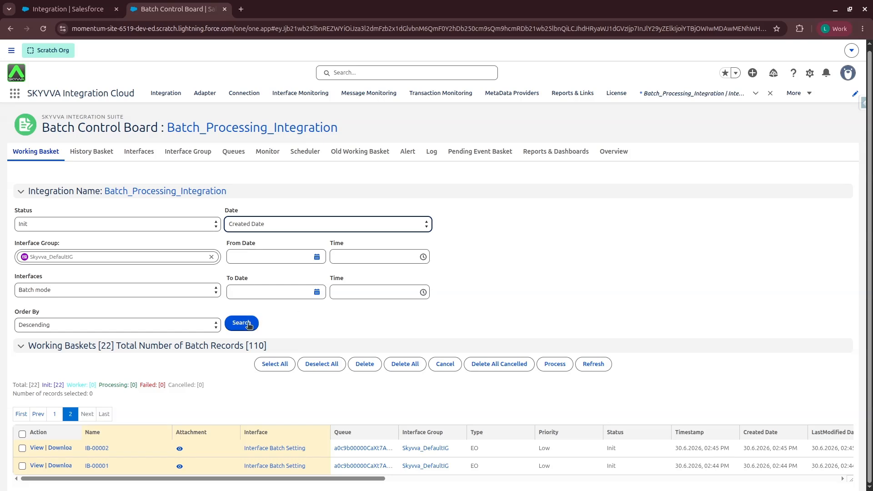
pyautogui.click(234, 327)
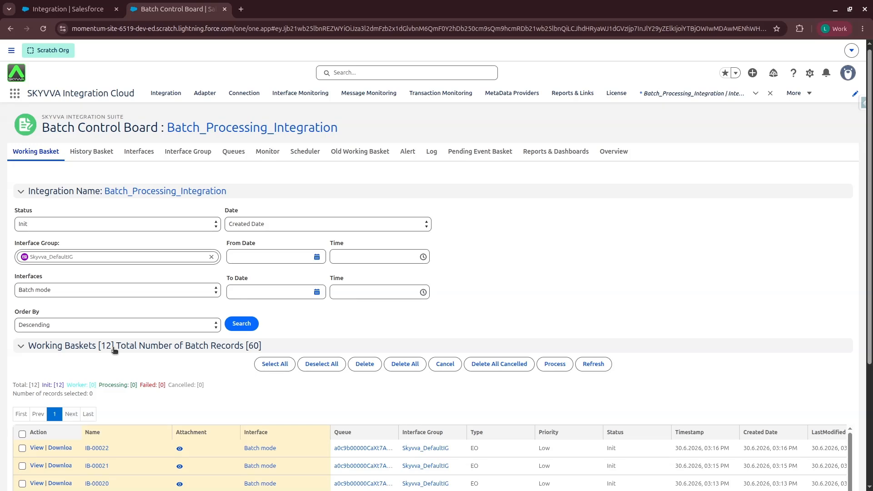
# - Review the filtered working baskets and the actions available for processing them
pyautogui.scroll(-3, 114, 349)
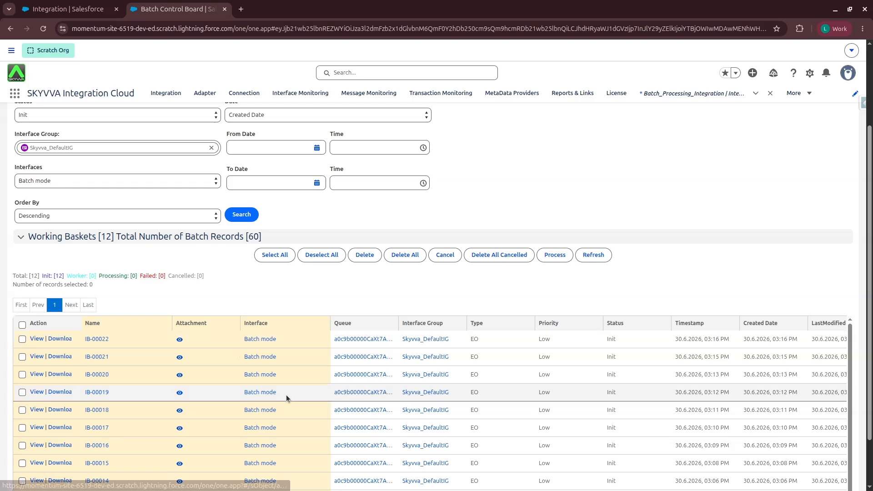
pyautogui.scroll(2, 289, 397)
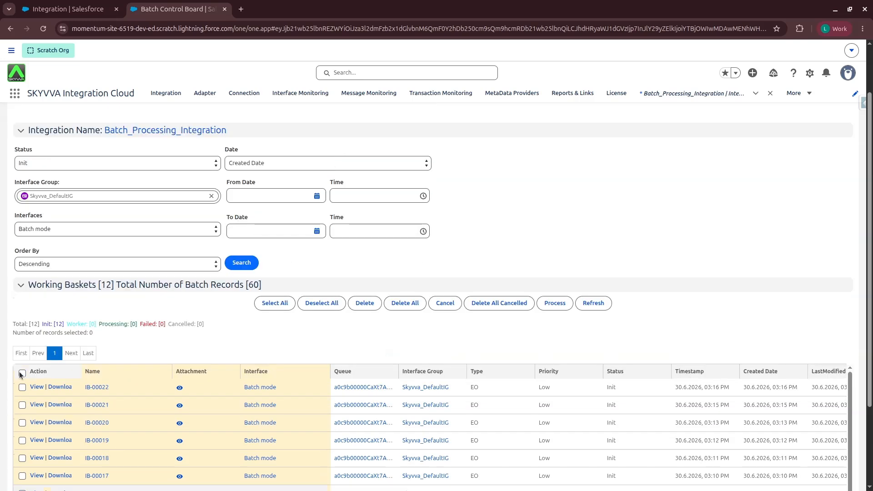
pyautogui.click(560, 304)
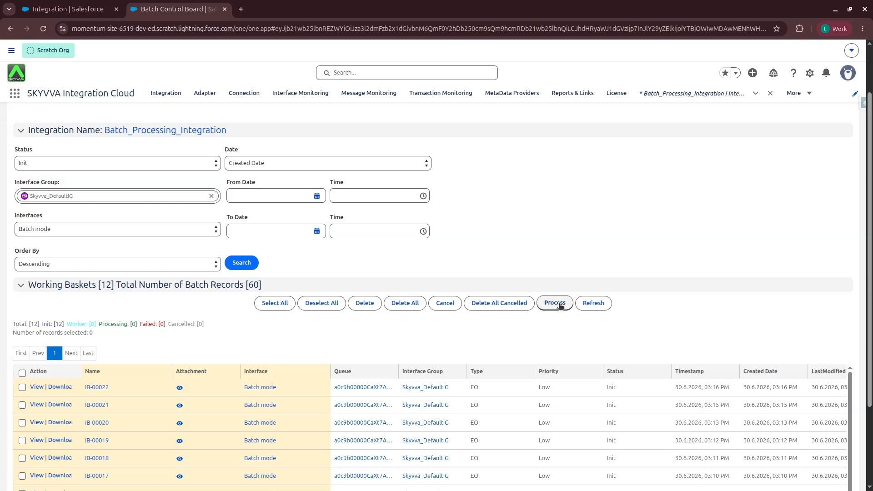
pyautogui.scroll(2, 425, 364)
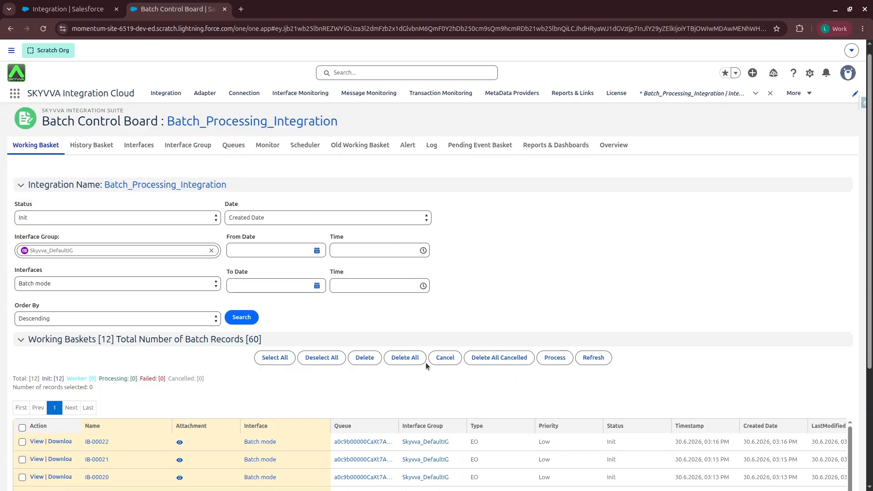
# - Open the history basket and examine its entry's status and the options of its interface, status, interface group and processing type filters
pyautogui.click(102, 147)
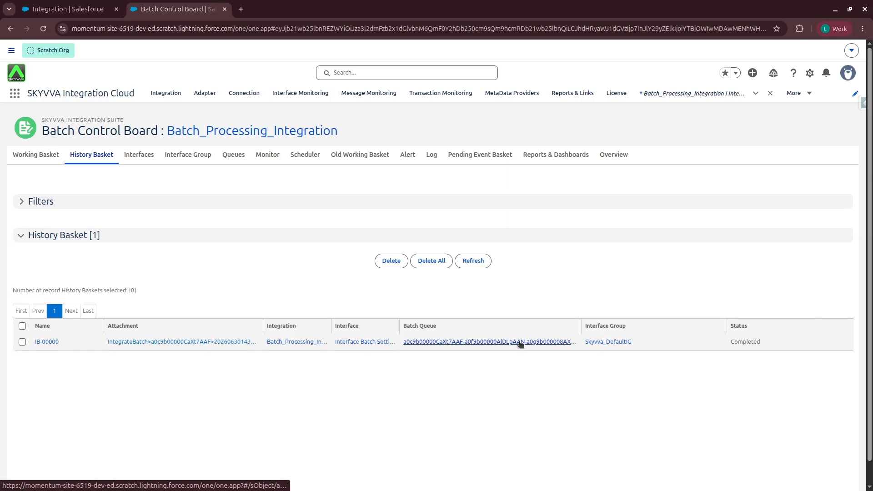
pyautogui.doubleClick(744, 342)
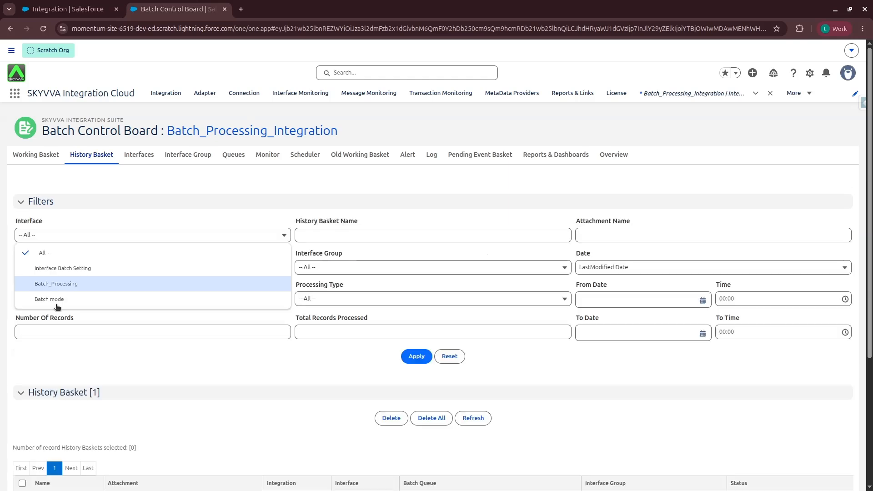
pyautogui.scroll(-2, 104, 309)
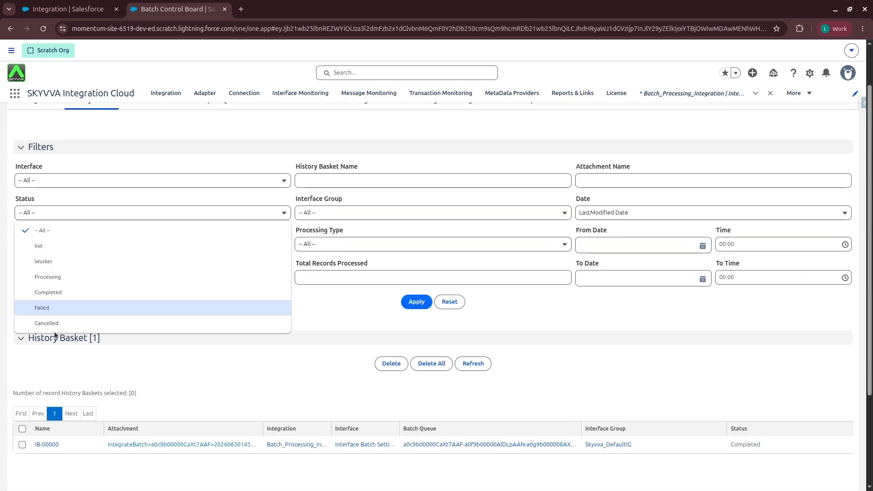
pyautogui.press('Down')
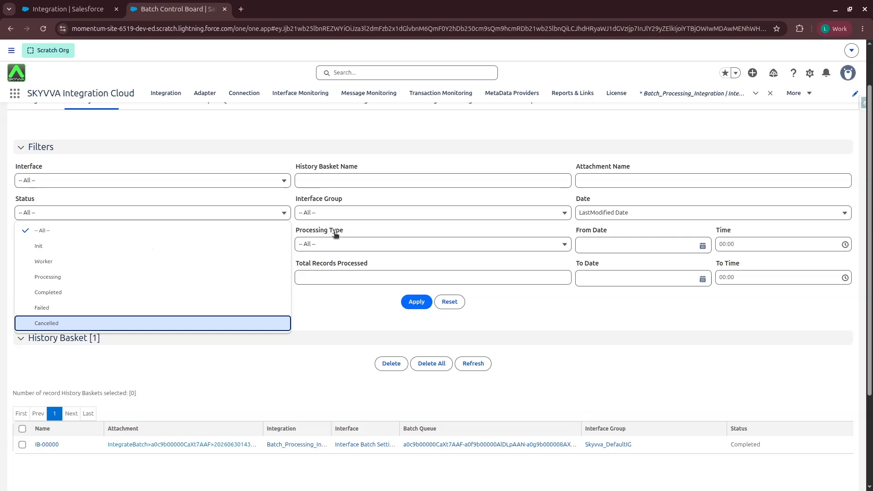
pyautogui.click(334, 212)
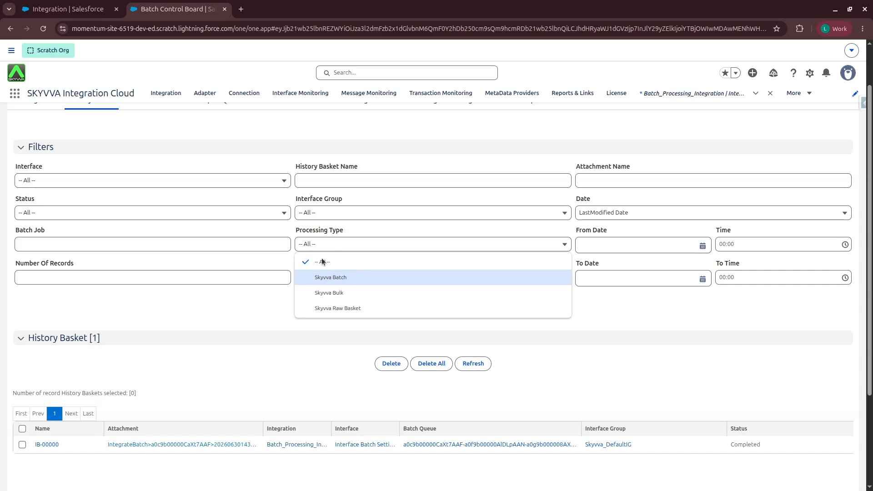
# - Open the control board's list of interfaces and examine all of its columns
pyautogui.scroll(2, 662, 173)
pyautogui.click(140, 155)
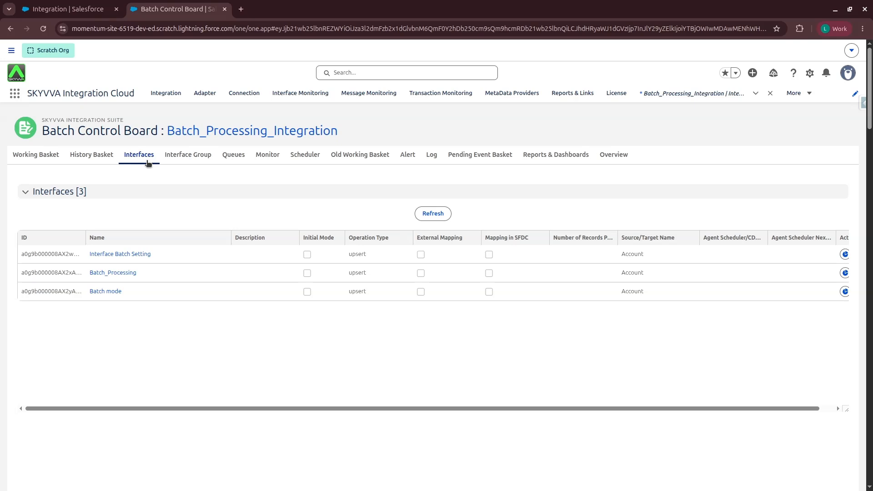
pyautogui.moveTo(374, 409); pyautogui.dragTo(388, 408)
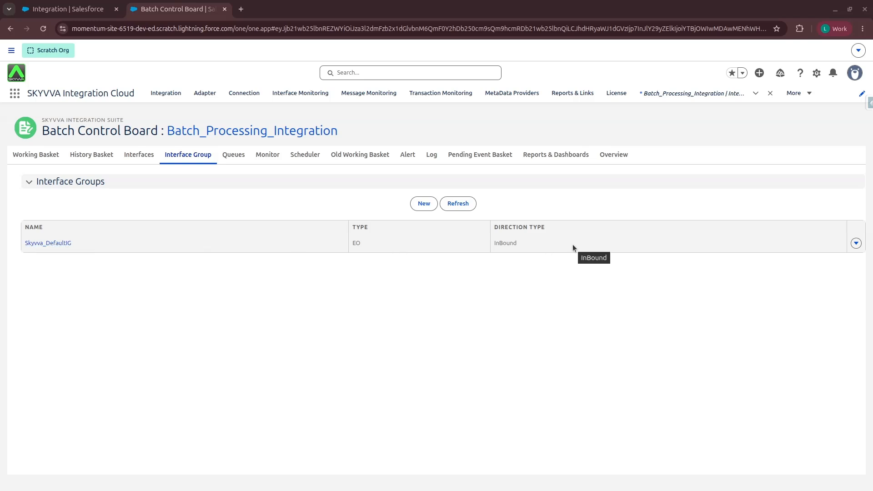
# - Start a new interface group named Create_New for Batch_Processing_Integration and set its type to EOIO
pyautogui.click(423, 208)
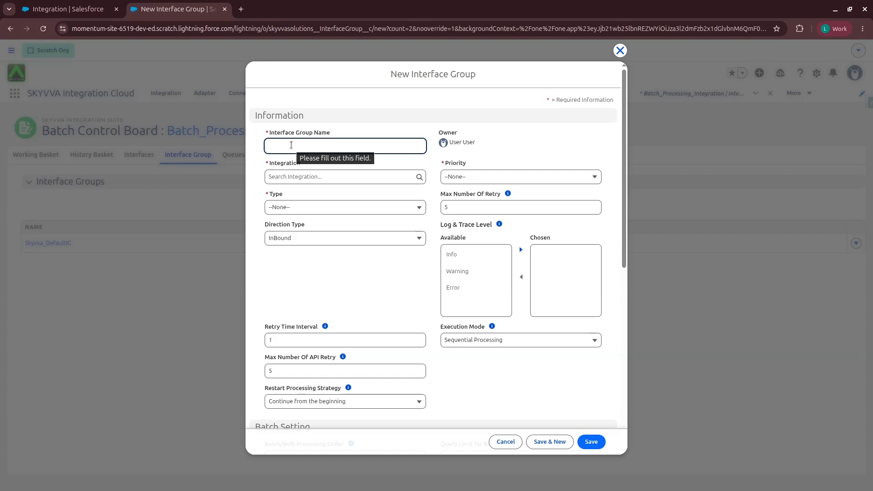
pyautogui.write('Cr')
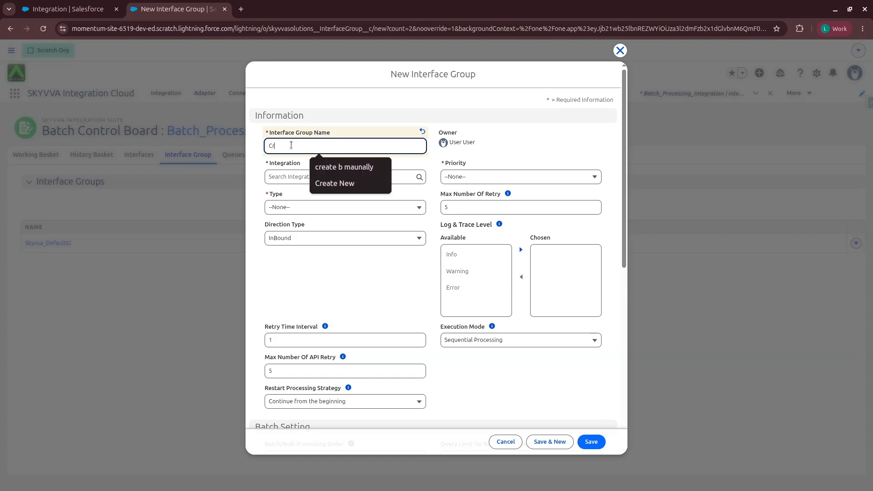
pyautogui.write('eate_New')
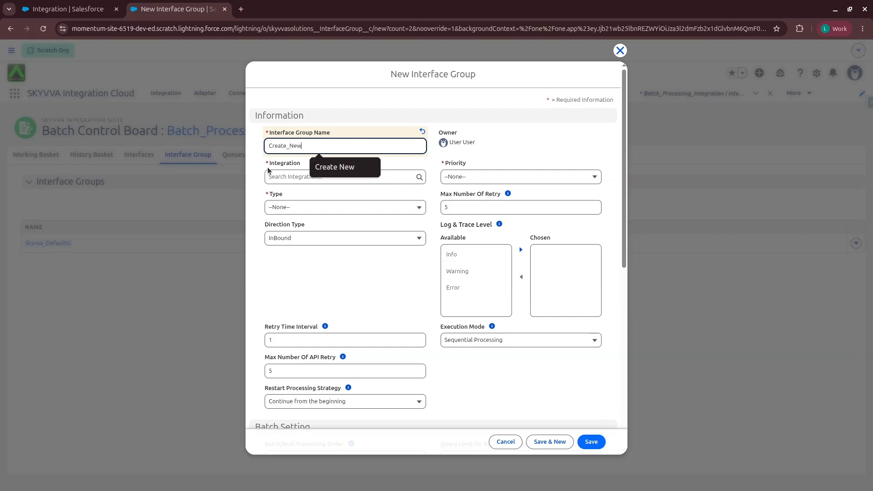
pyautogui.click(283, 177)
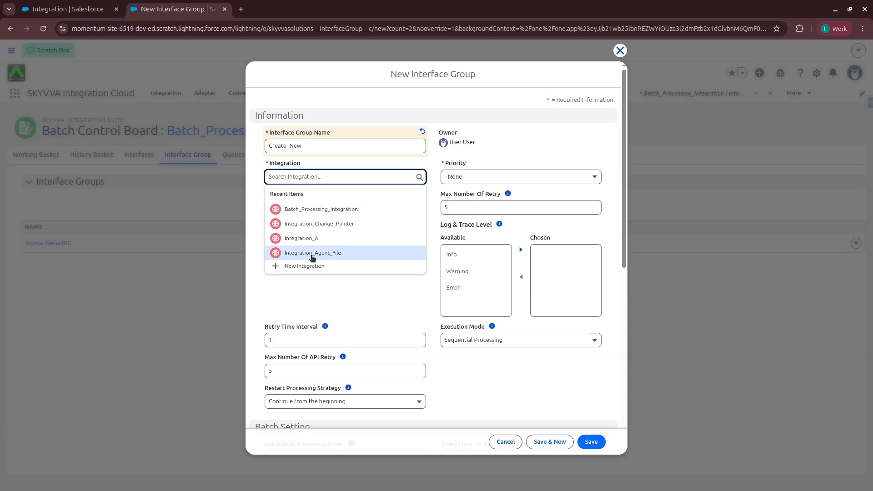
pyautogui.click(320, 212)
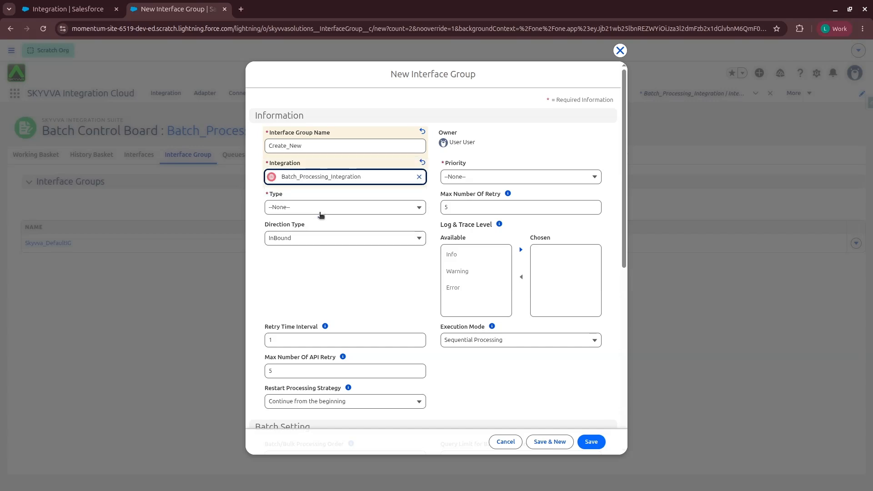
pyautogui.click(289, 204)
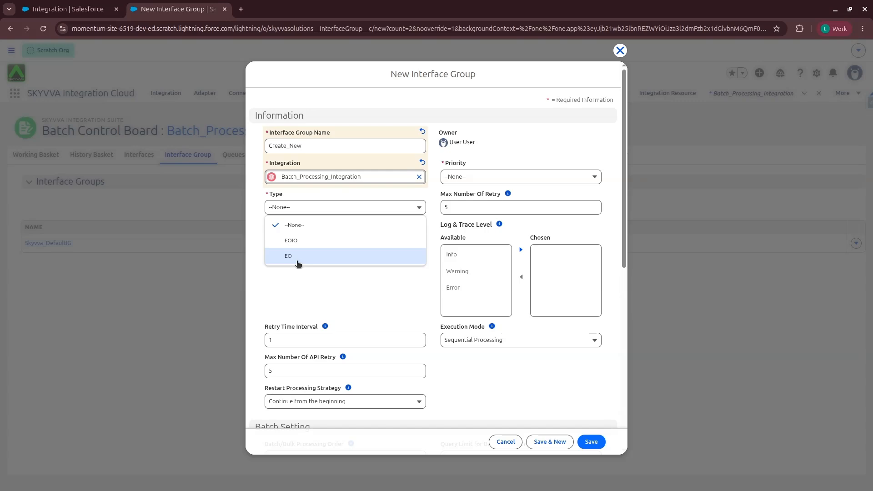
pyautogui.click(299, 243)
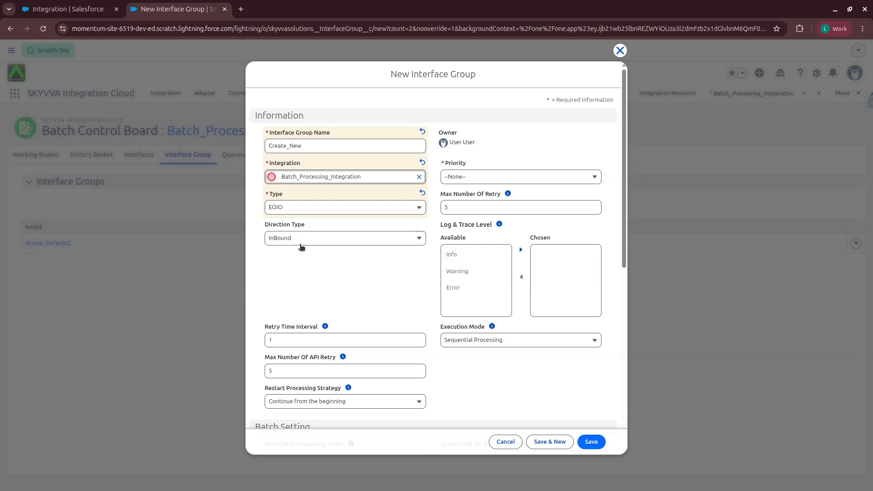
# - Set the Create_New group's direction type to InBound and priority to High, and save the interface group
pyautogui.click(300, 241)
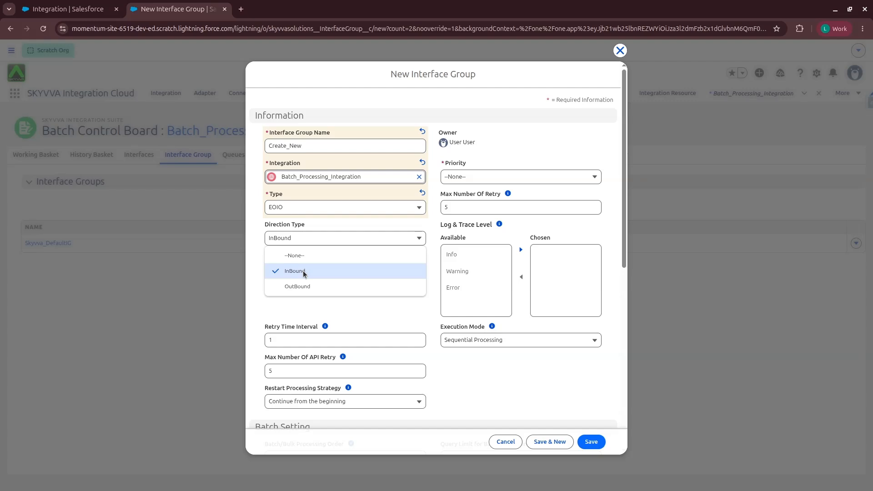
pyautogui.click(303, 273)
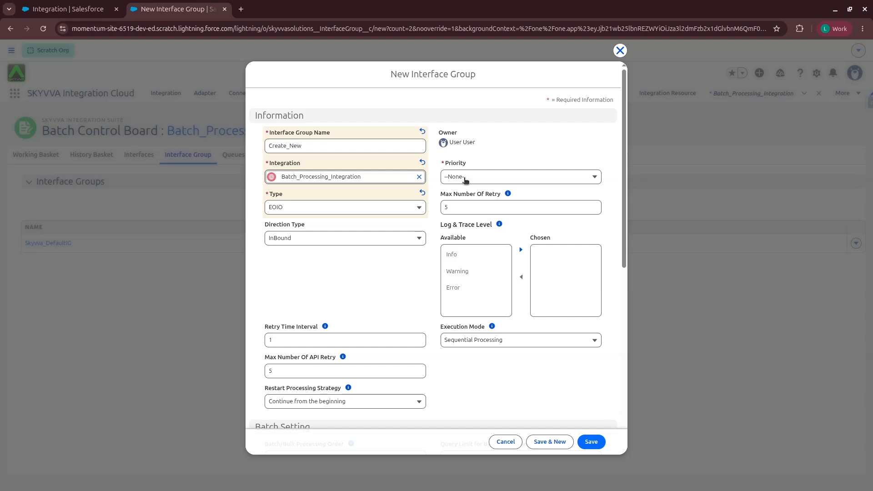
pyautogui.click(464, 181)
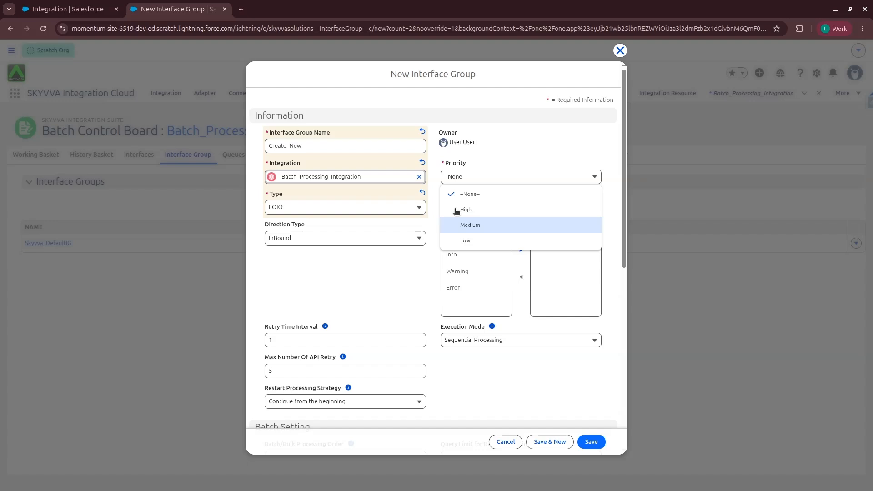
pyautogui.click(457, 210)
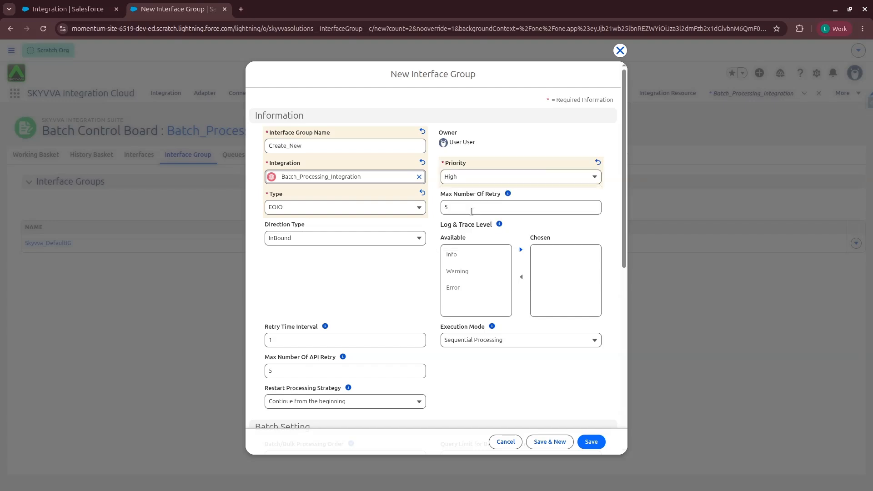
pyautogui.scroll(-8, 471, 212)
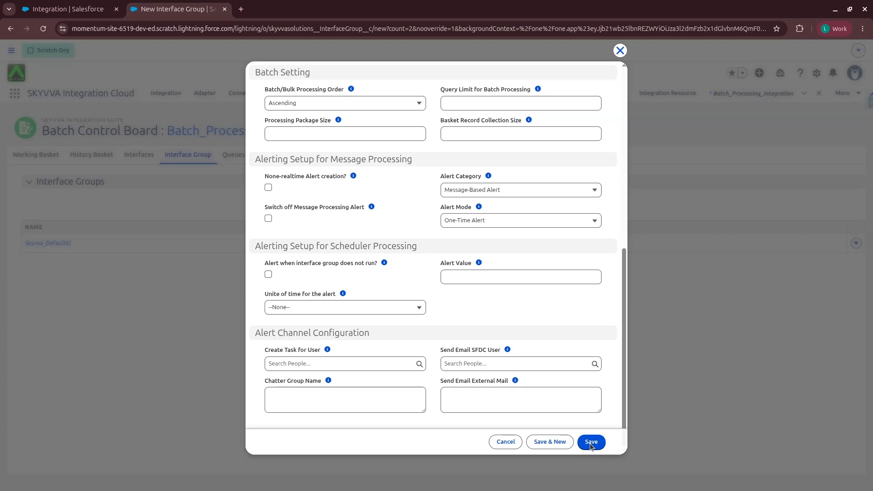
pyautogui.click(590, 443)
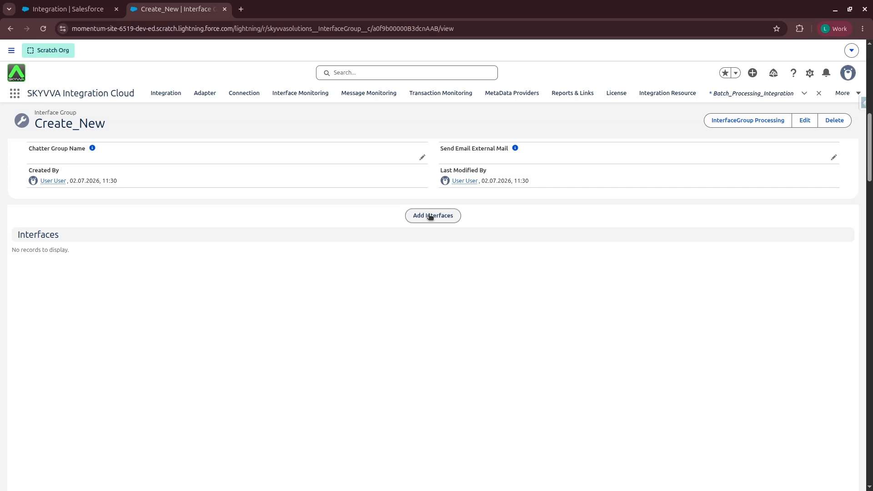
# - Add the Batch mode and Batch_Processing interfaces to the Create_New interface group and save the selection
pyautogui.click(430, 216)
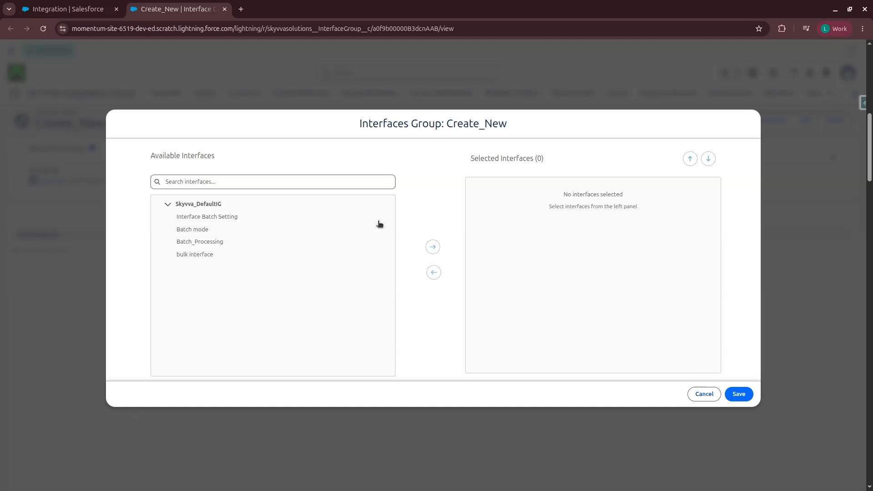
pyautogui.click(273, 181)
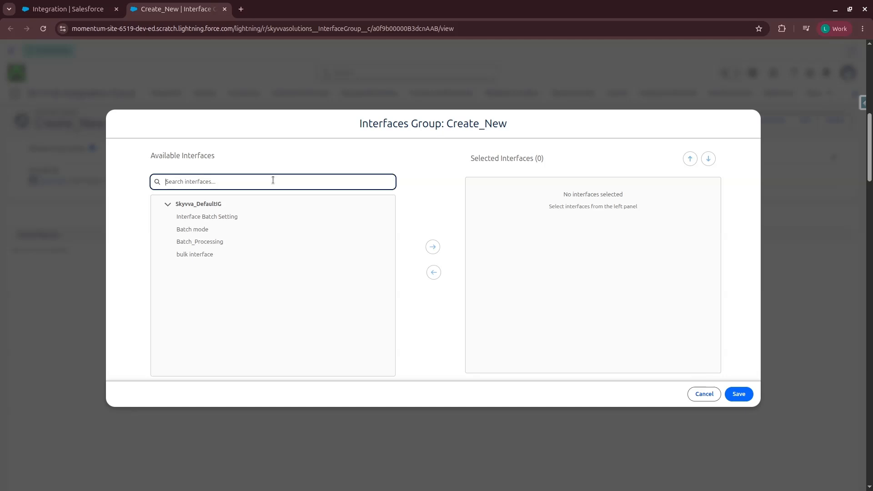
pyautogui.click(247, 244)
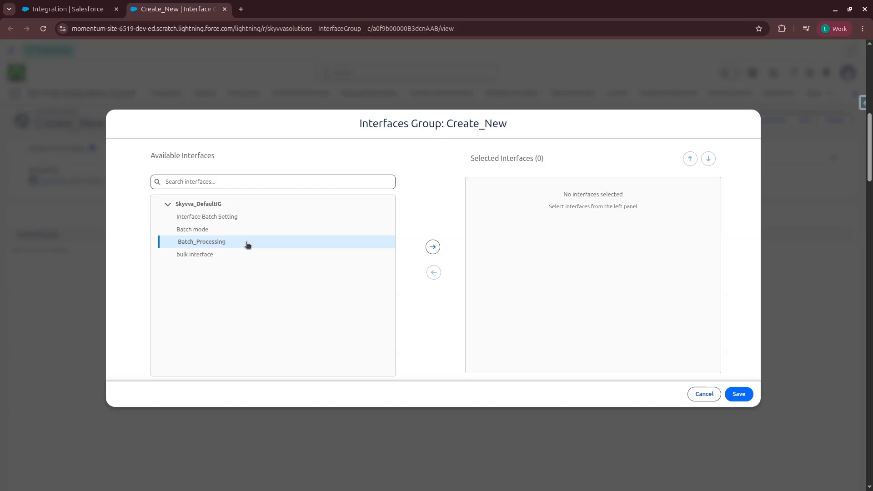
pyautogui.keyDown('ctrl'); pyautogui.click(232, 231); pyautogui.keyUp('ctrl')
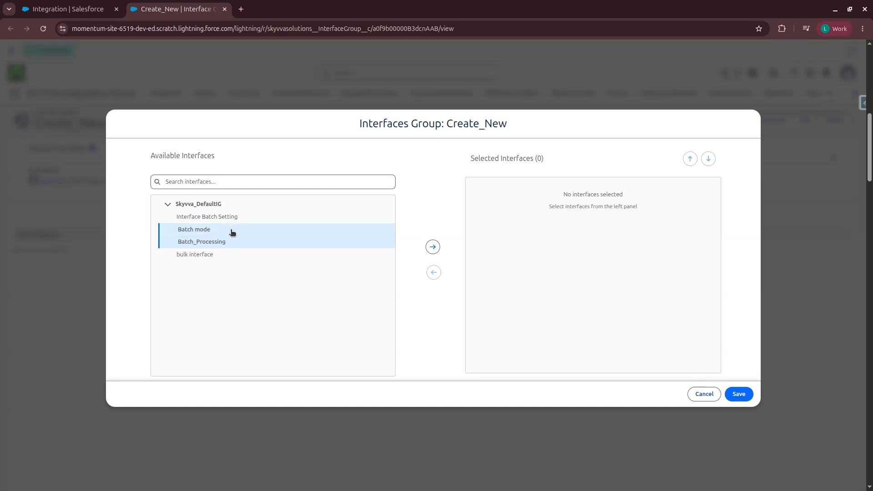
pyautogui.click(432, 248)
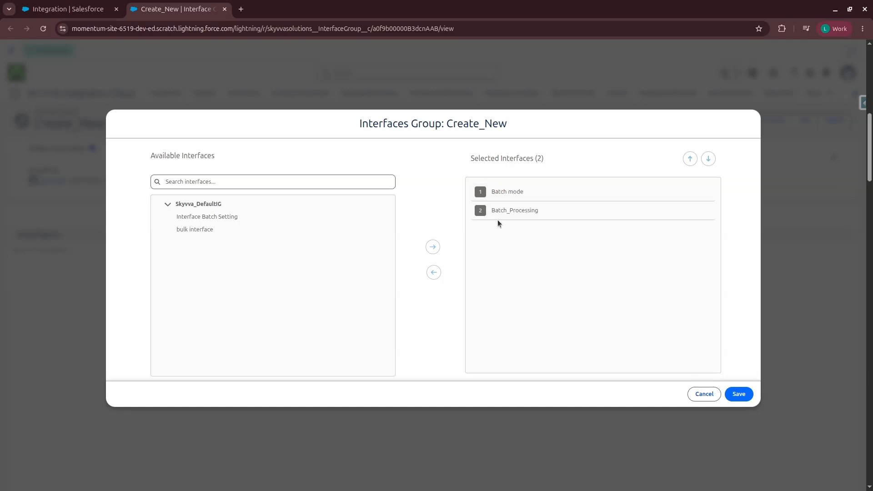
pyautogui.click(738, 395)
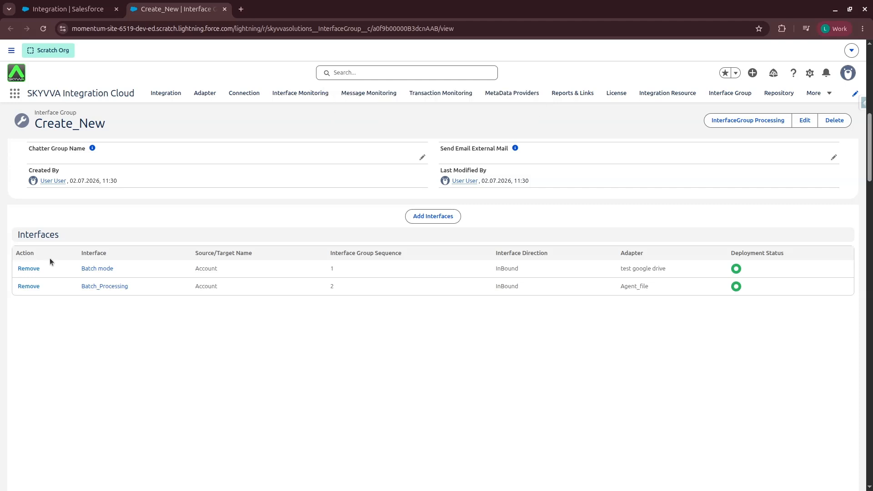
# - Search the control board's queues for interface group Create_New, status Ready and interface Batch mode
pyautogui.scroll(1, 408, 299)
pyautogui.click(230, 156)
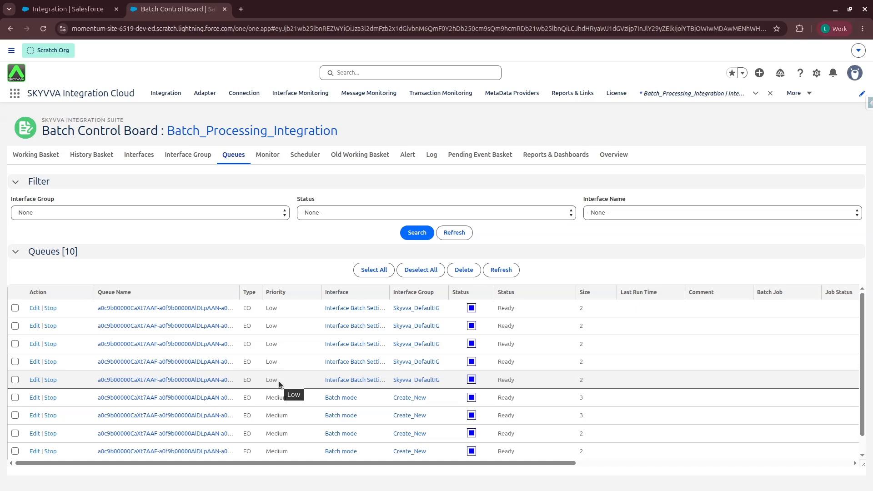
pyautogui.click(41, 213)
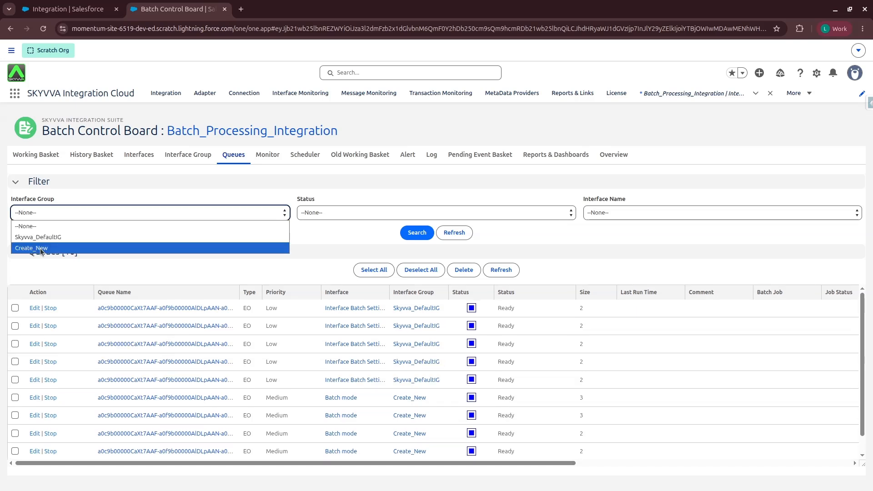
pyautogui.click(42, 249)
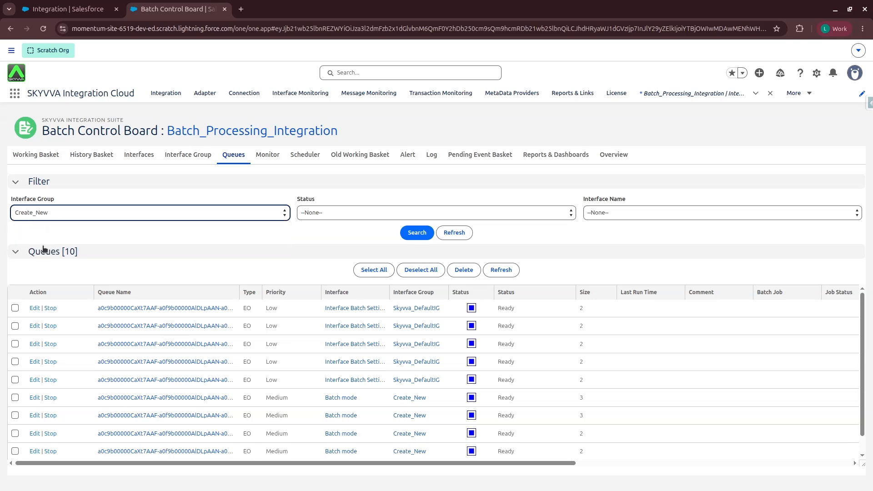
pyautogui.click(319, 213)
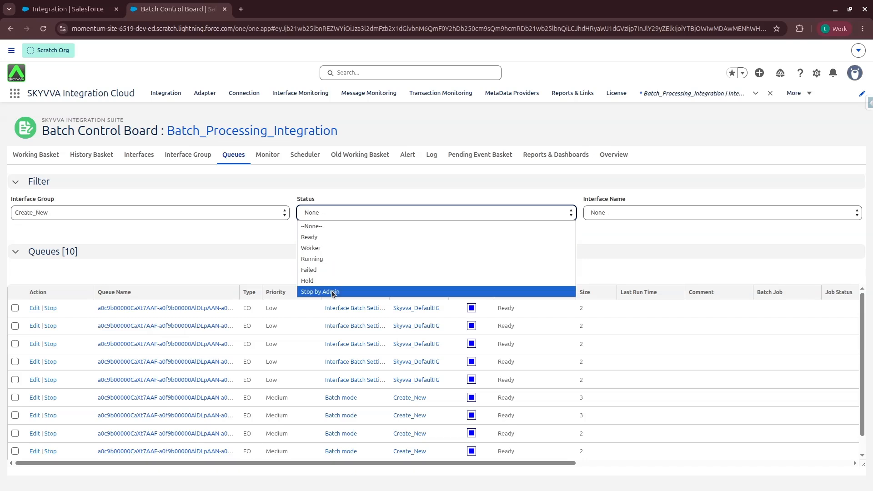
pyautogui.click(307, 237)
pyautogui.click(623, 212)
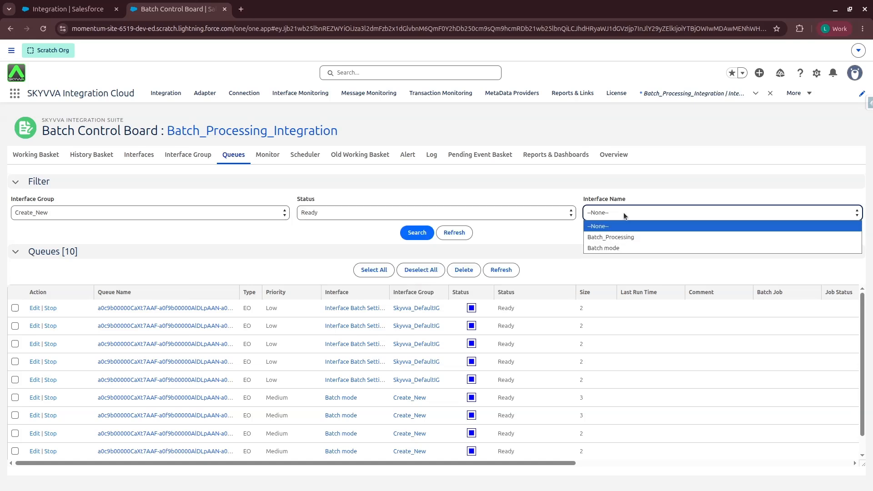
pyautogui.click(598, 248)
pyautogui.click(411, 235)
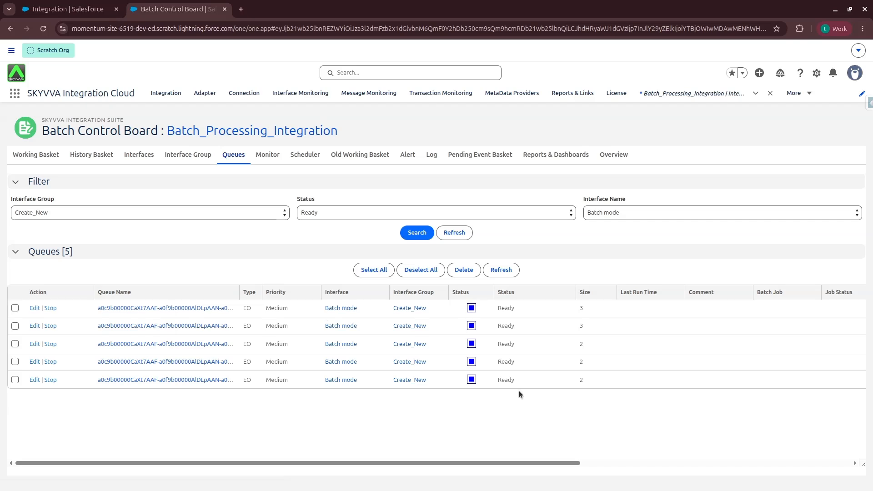
# - Open the control board's message monitor, search messages with the default filters and review the filters and resulting list
pyautogui.click(267, 155)
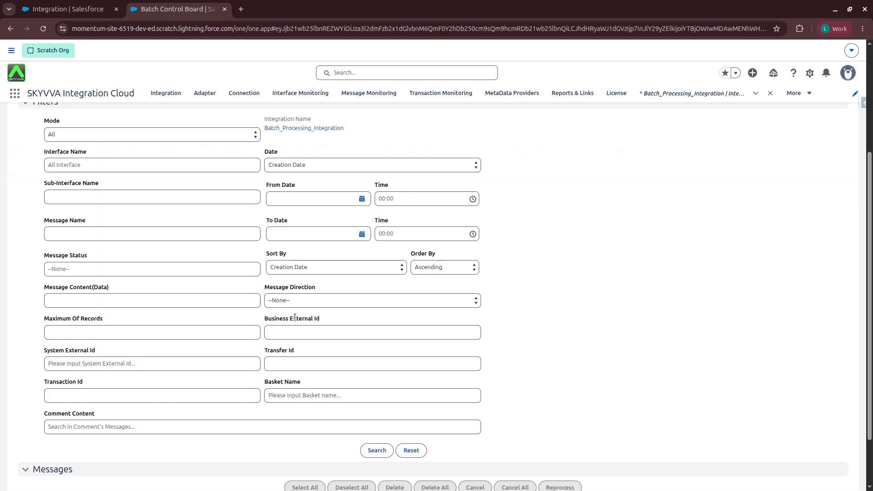
pyautogui.scroll(-3, 375, 386)
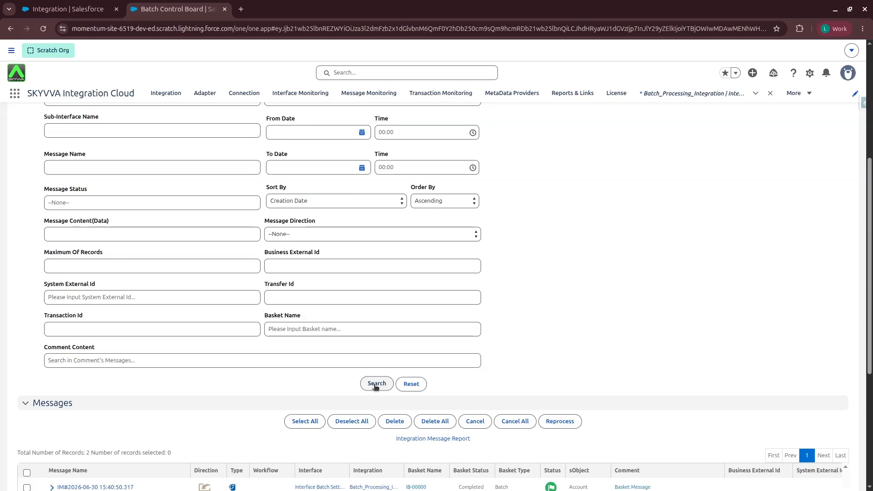
pyautogui.scroll(-5, 376, 386)
pyautogui.scroll(10, 364, 282)
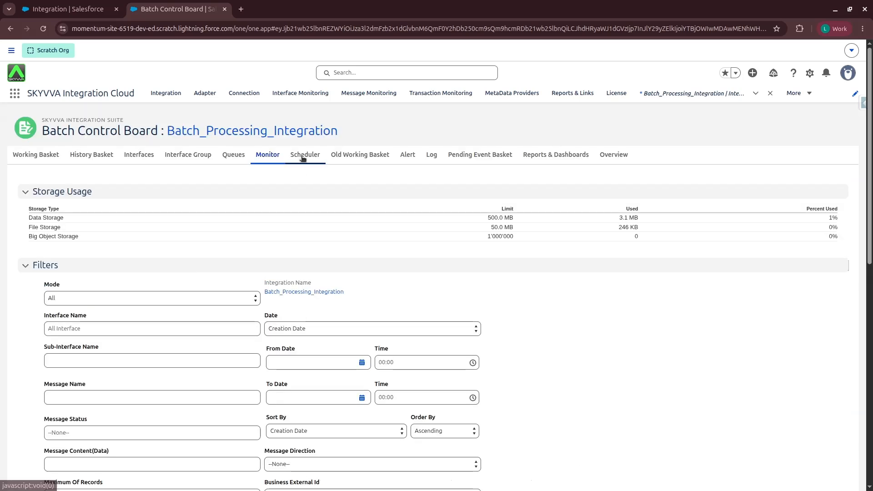
# - Open the control board's schedulers and review those for the integration, its interface groups and its interfaces
pyautogui.click(303, 155)
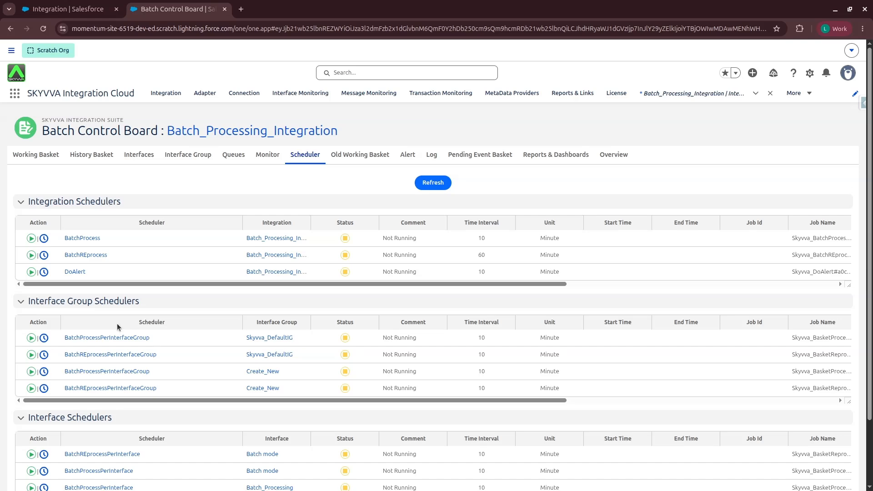
pyautogui.scroll(-2, 116, 323)
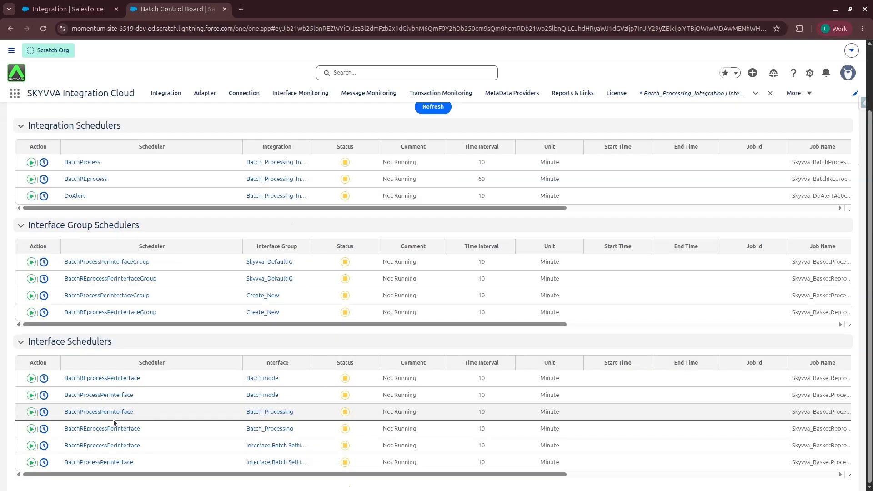
pyautogui.scroll(2, 114, 422)
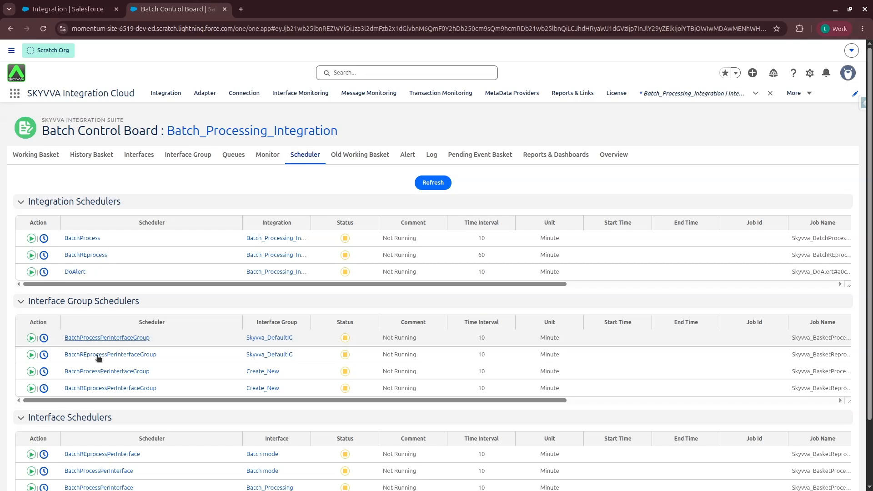
# - Open and refresh the old working basket, and view the working basket threshold and alert setup
pyautogui.click(366, 156)
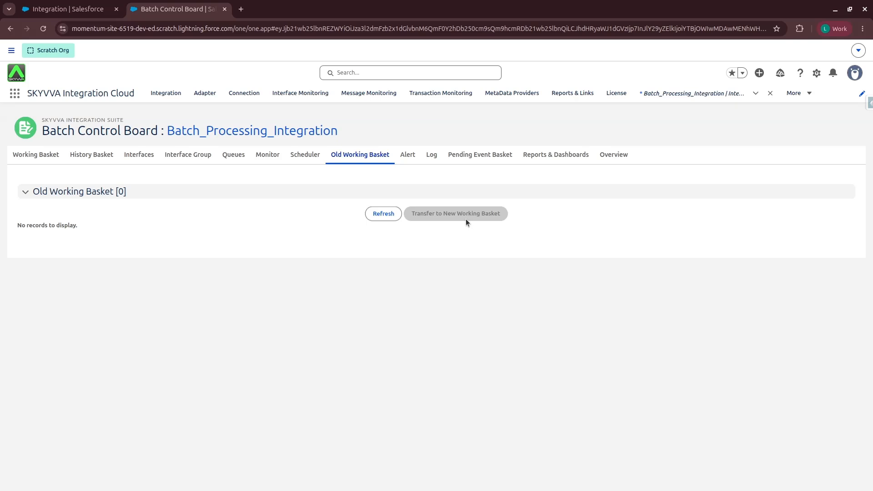
pyautogui.click(388, 213)
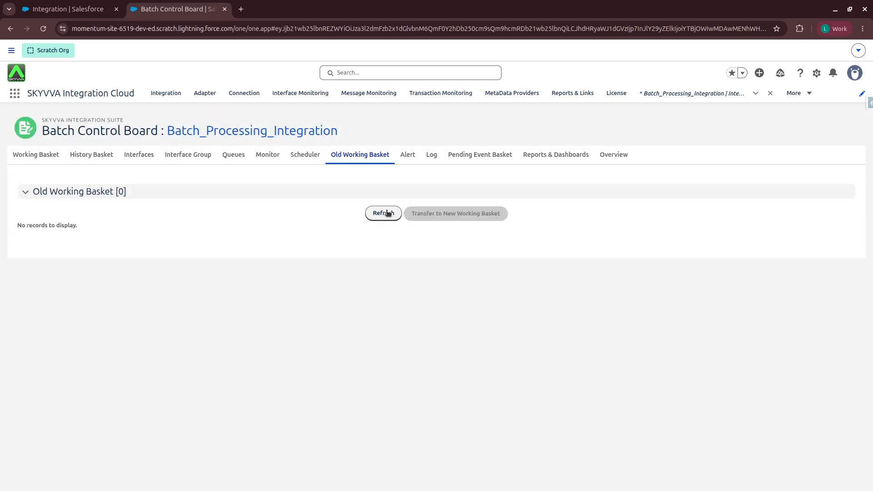
pyautogui.click(408, 155)
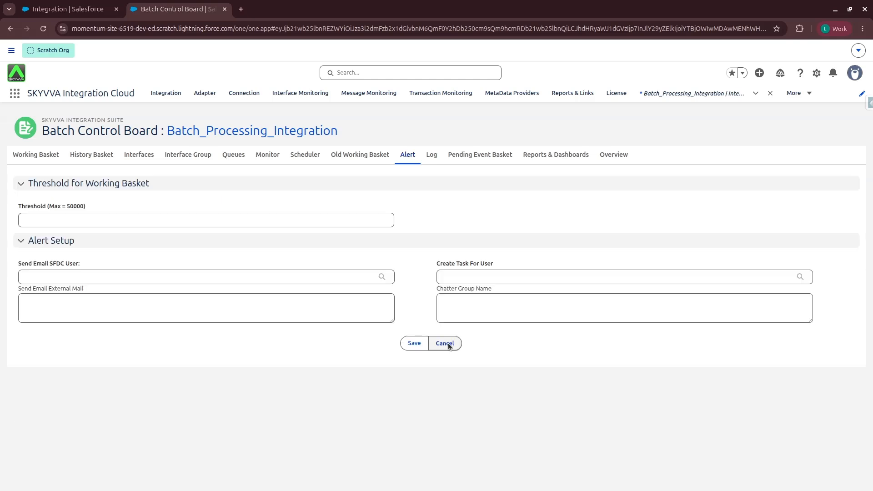
# - Search the integration's logs without filters and examine the log entries, their columns and the available row actions
pyautogui.click(434, 159)
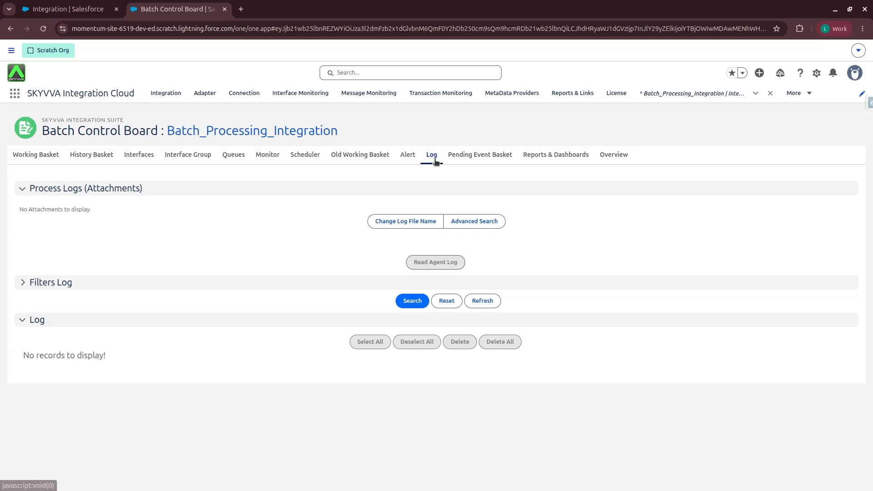
pyautogui.click(405, 304)
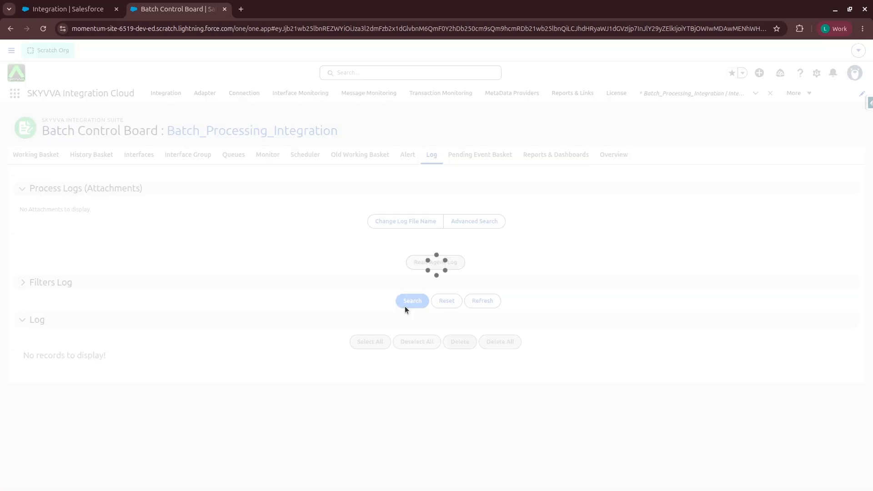
pyautogui.scroll(-2, 403, 306)
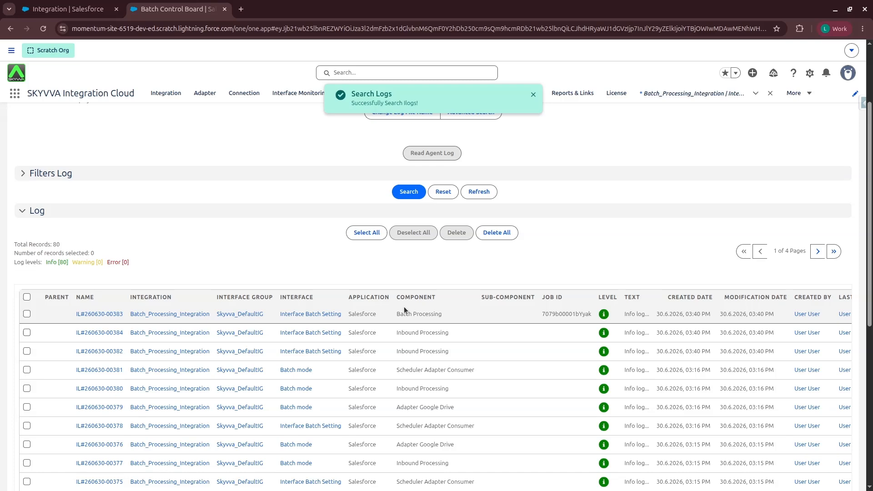
pyautogui.scroll(2, 404, 306)
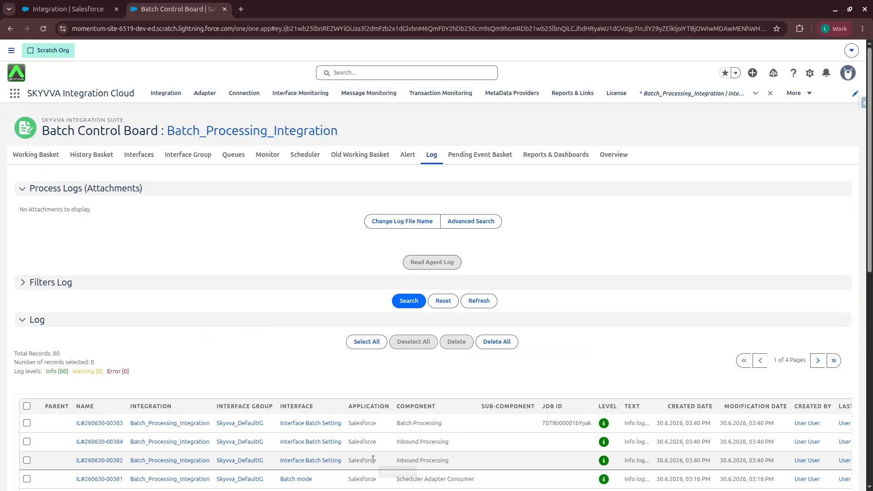
pyautogui.scroll(-5, 373, 459)
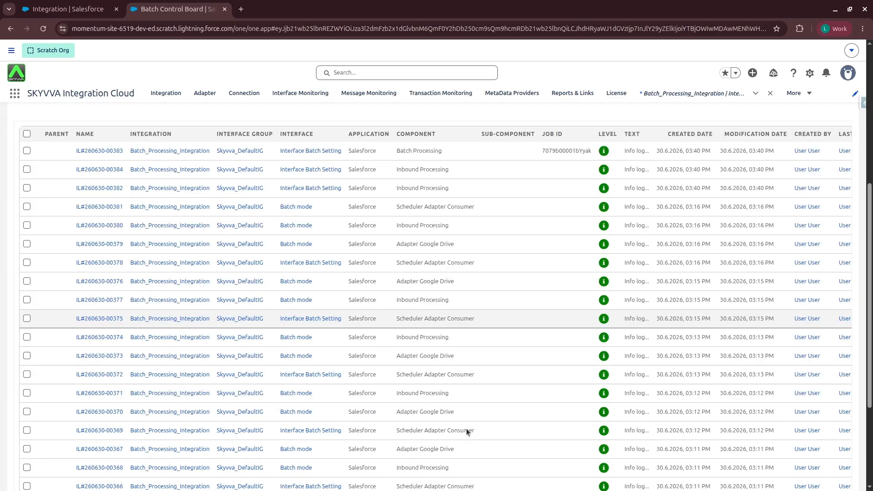
pyautogui.scroll(5, 466, 431)
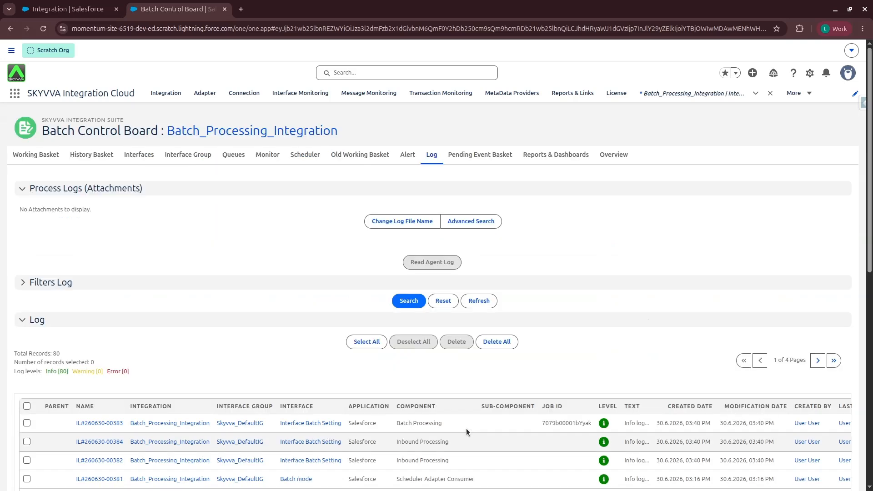
pyautogui.scroll(-3, 466, 431)
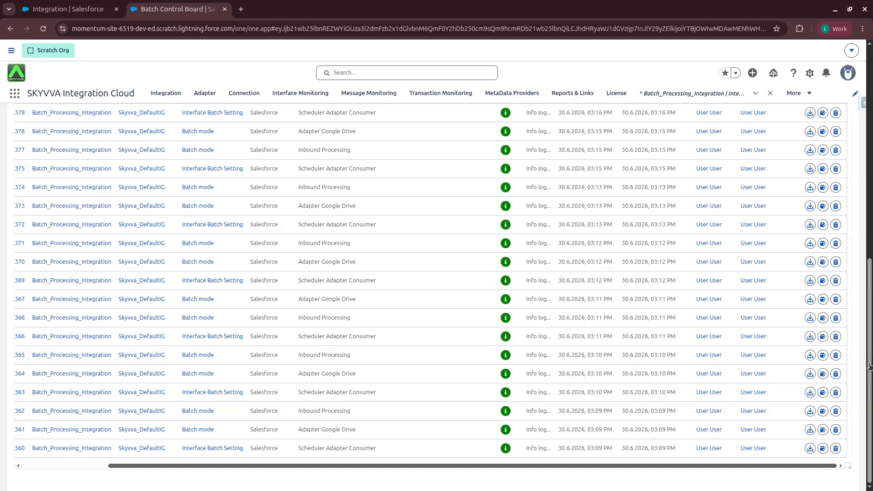
pyautogui.scroll(6, 770, 338)
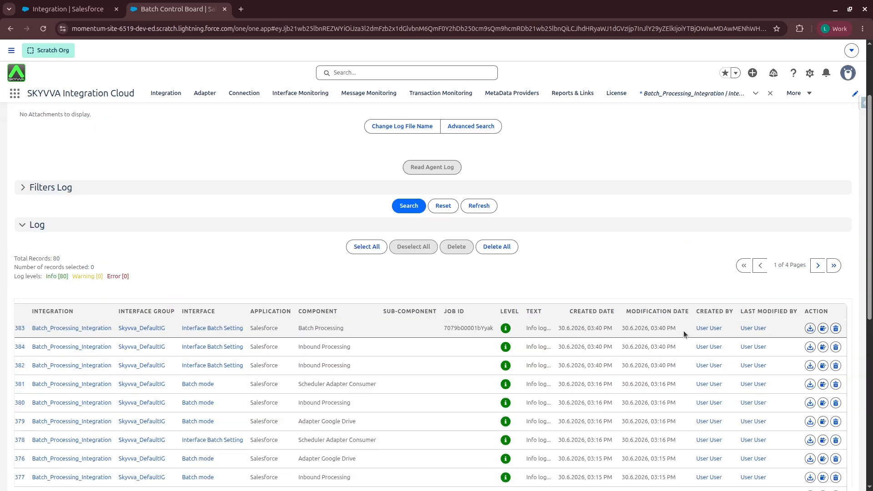
# - Open the pending event basket, and view the interface reports on the top 10 failed and top 10 high-volume baskets
pyautogui.scroll(2, 497, 256)
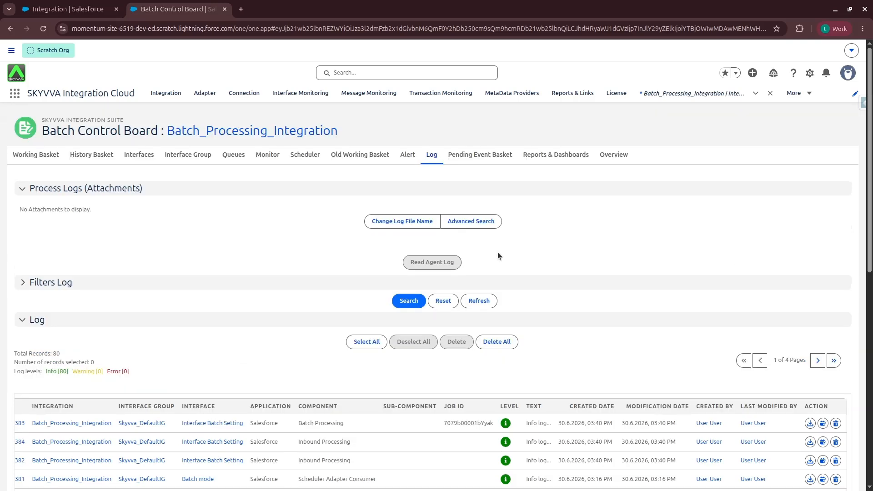
pyautogui.click(495, 154)
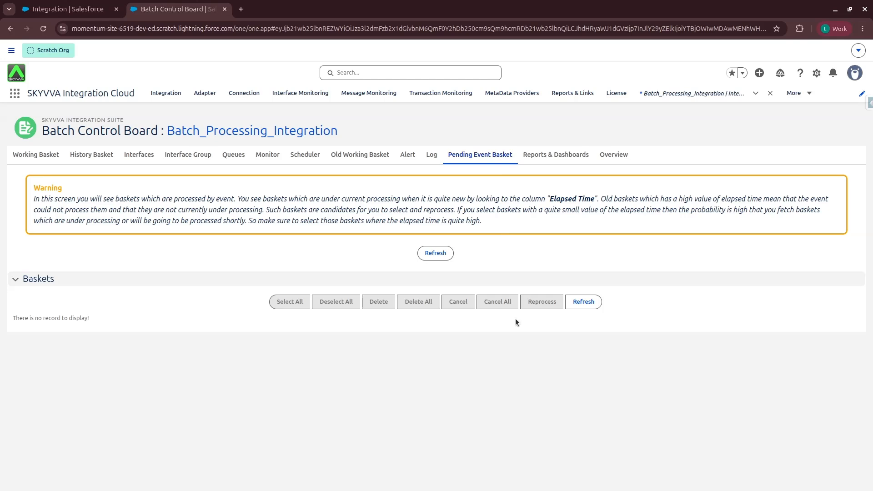
pyautogui.click(555, 154)
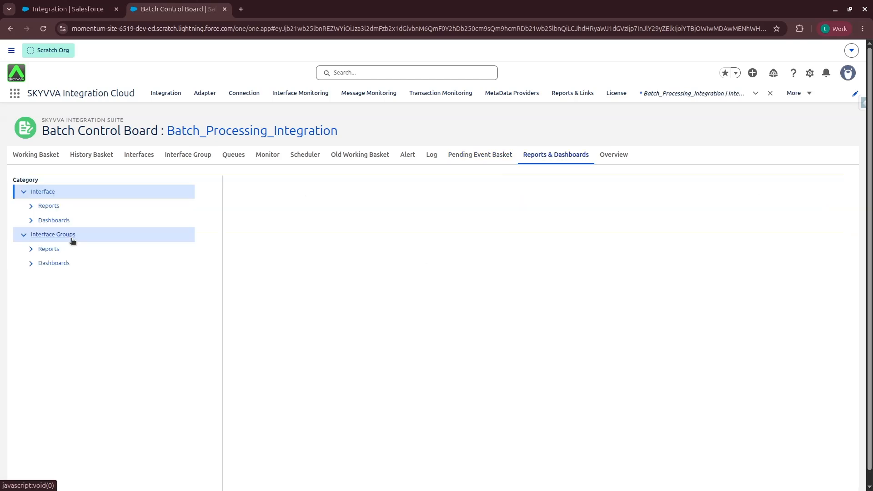
pyautogui.click(59, 210)
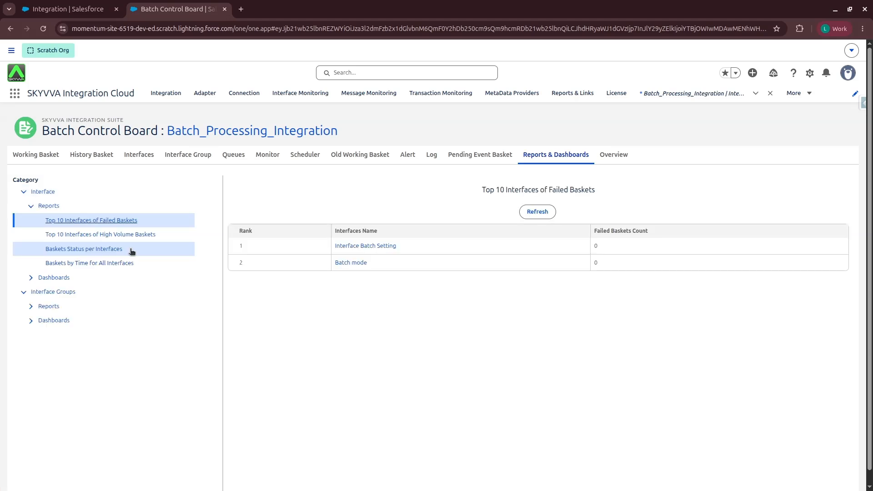
pyautogui.click(135, 237)
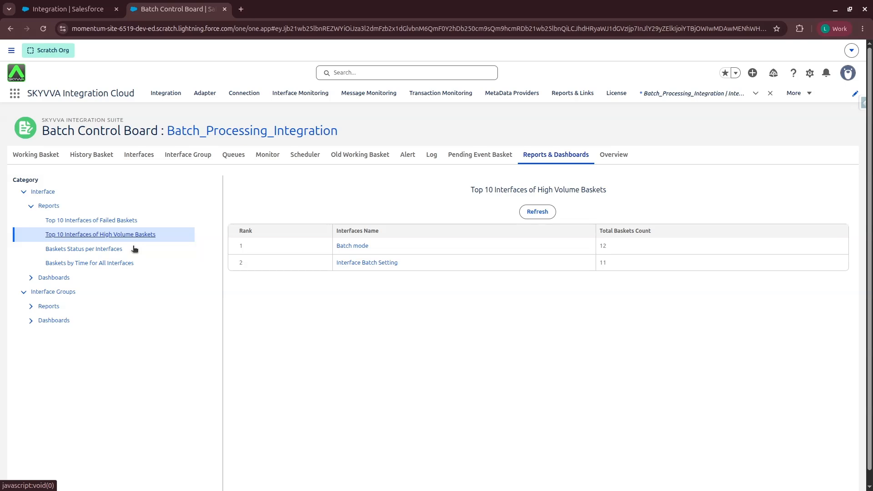
# - Expand the interface dashboards and the interface group reports and dashboards, and open the Top 10 Interface Groups of Failed Baskets report
pyautogui.click(91, 277)
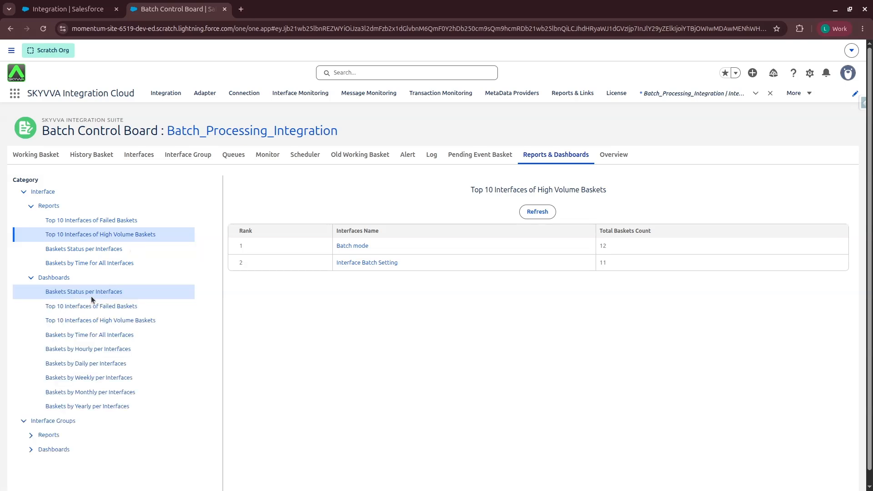
pyautogui.click(30, 437)
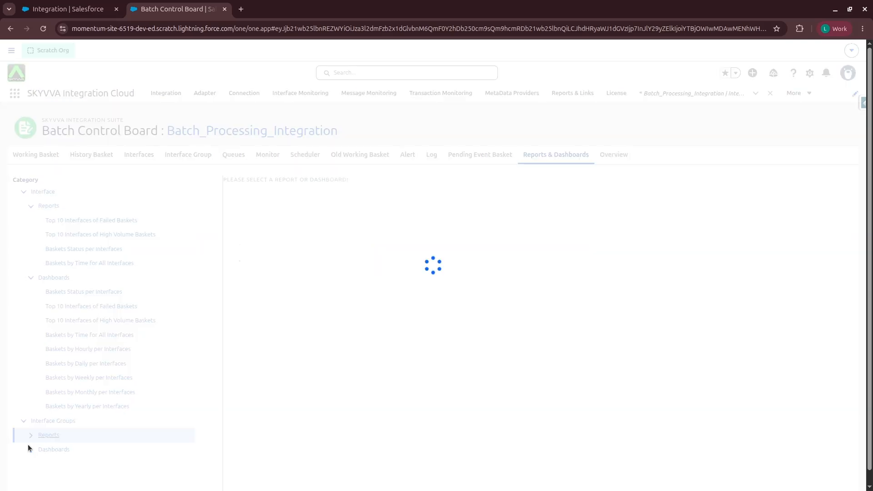
pyautogui.click(29, 448)
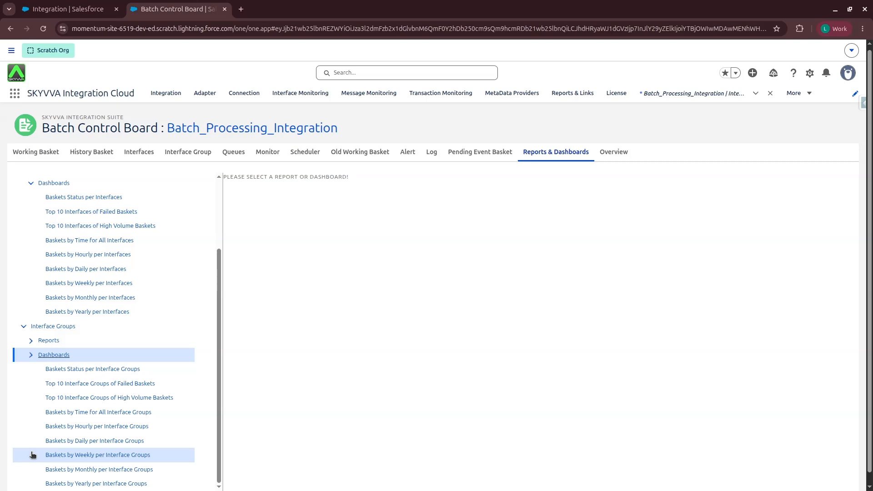
pyautogui.click(105, 359)
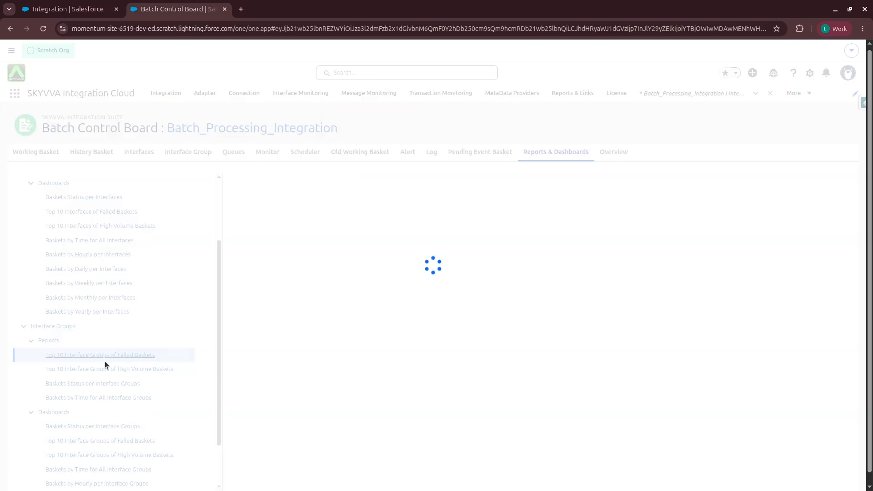
# - Open the control board's overview and refresh its dashboards to examine the basket charts
pyautogui.click(615, 151)
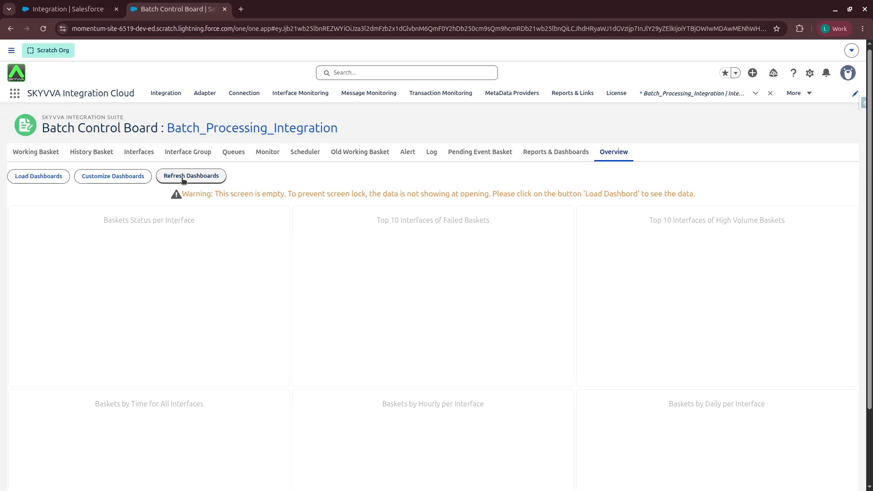
pyautogui.click(183, 179)
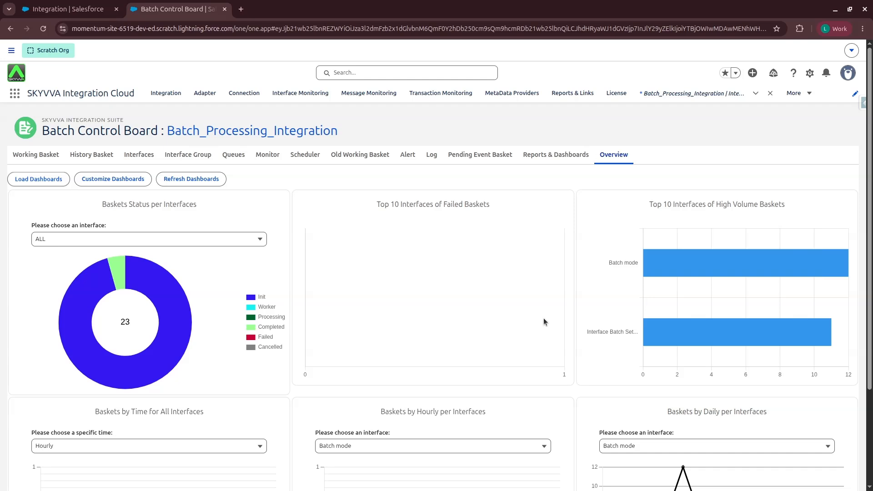
# - Select the working baskets IB-00018 to IB-00022 and process them, confirming the reprocessing of their attachments
pyautogui.click(36, 155)
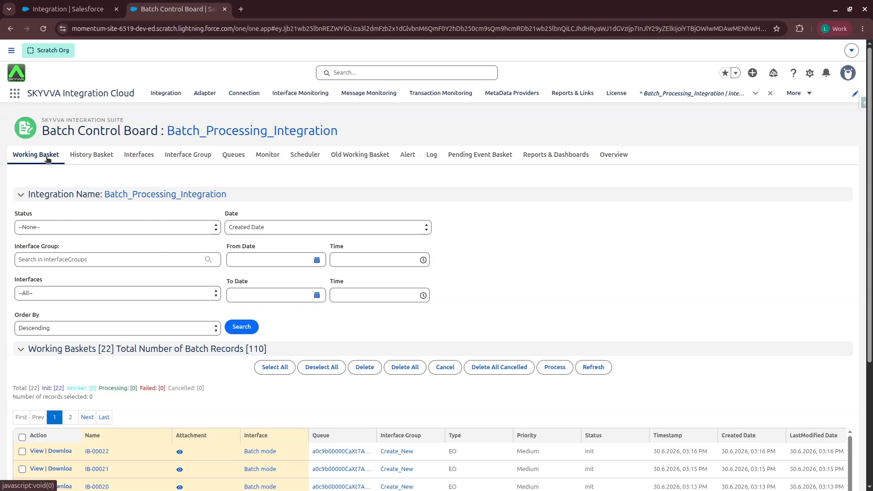
pyautogui.scroll(-3, 18, 345)
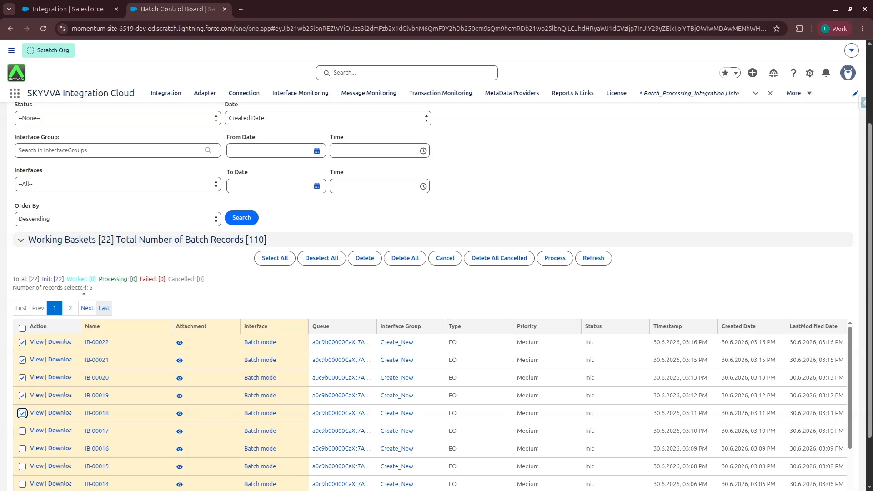
pyautogui.click(555, 257)
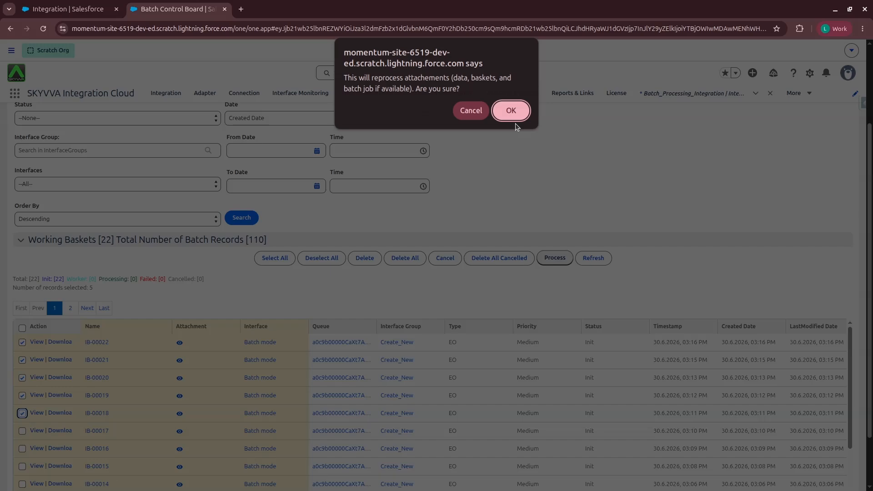
pyautogui.click(513, 114)
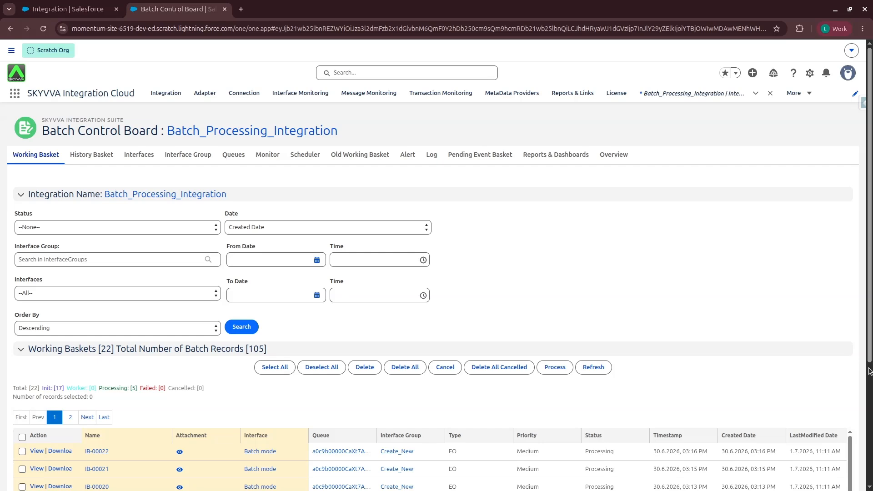
# - Review the processed baskets in the history basket and check the message monitor
pyautogui.click(79, 155)
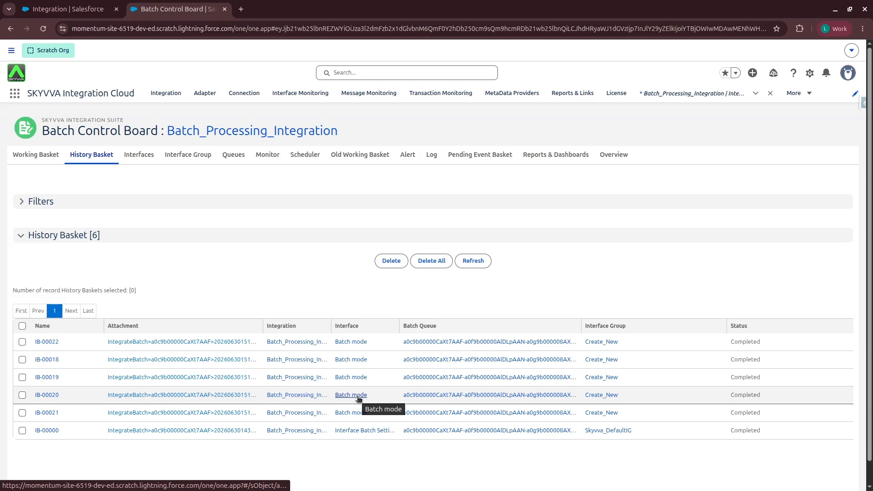
pyautogui.click(269, 156)
pyautogui.scroll(-5, 370, 156)
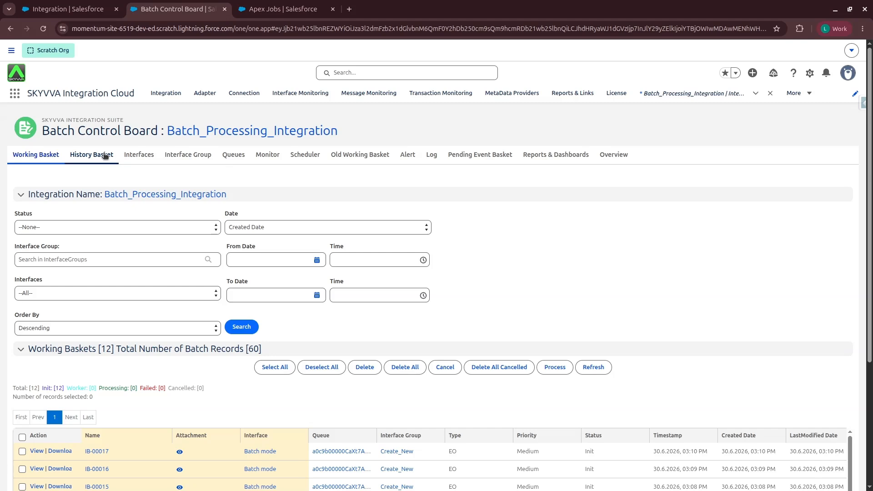
pyautogui.click(104, 156)
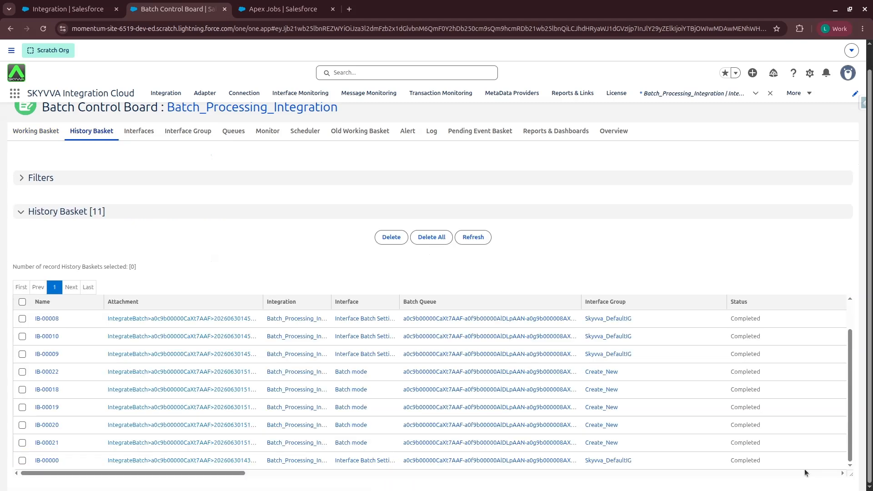